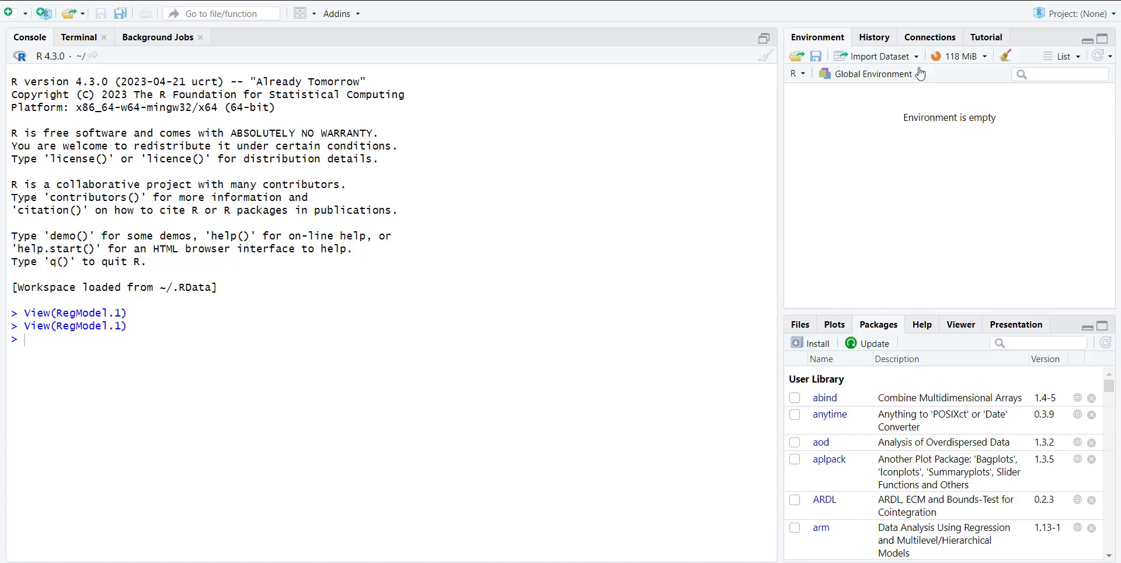
Start an Excel dataset import and choose Cash Holding FSA 2016-2021.xlsx from the Downloads folder.
{"action": "left_click", "coordinate": [901, 40]}
{"action": "left_click", "coordinate": [823, 39]}
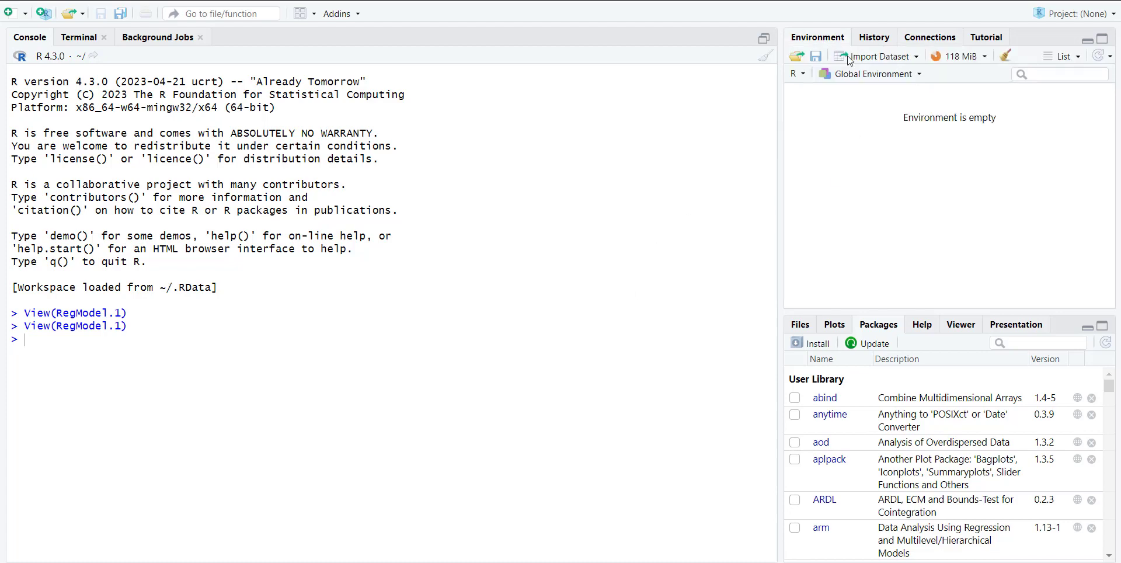
{"action": "left_click", "coordinate": [899, 62]}
{"action": "left_click", "coordinate": [879, 124]}
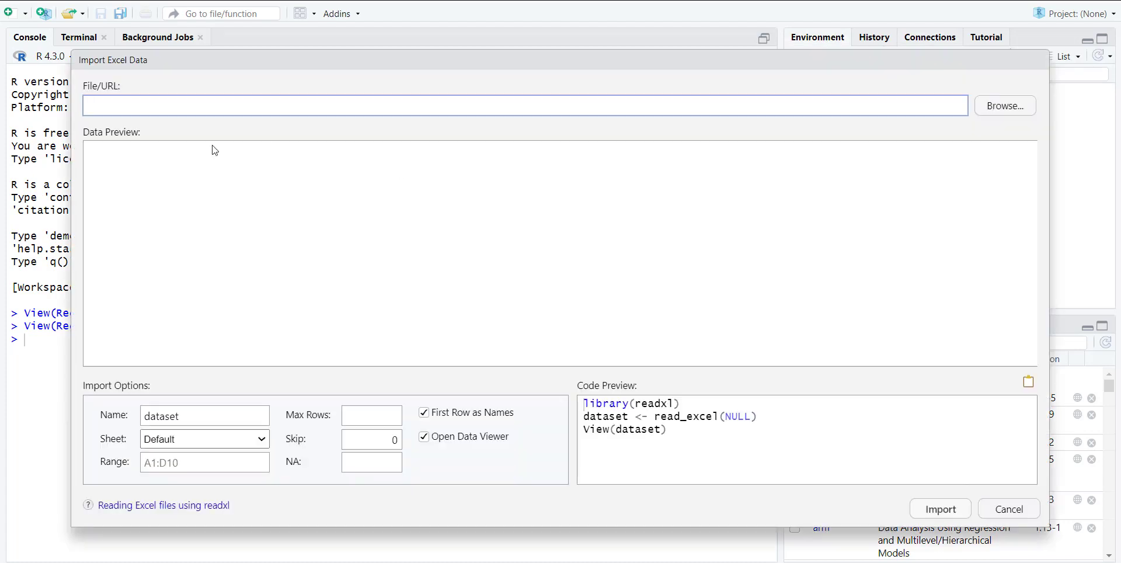
{"action": "left_click", "coordinate": [1006, 106]}
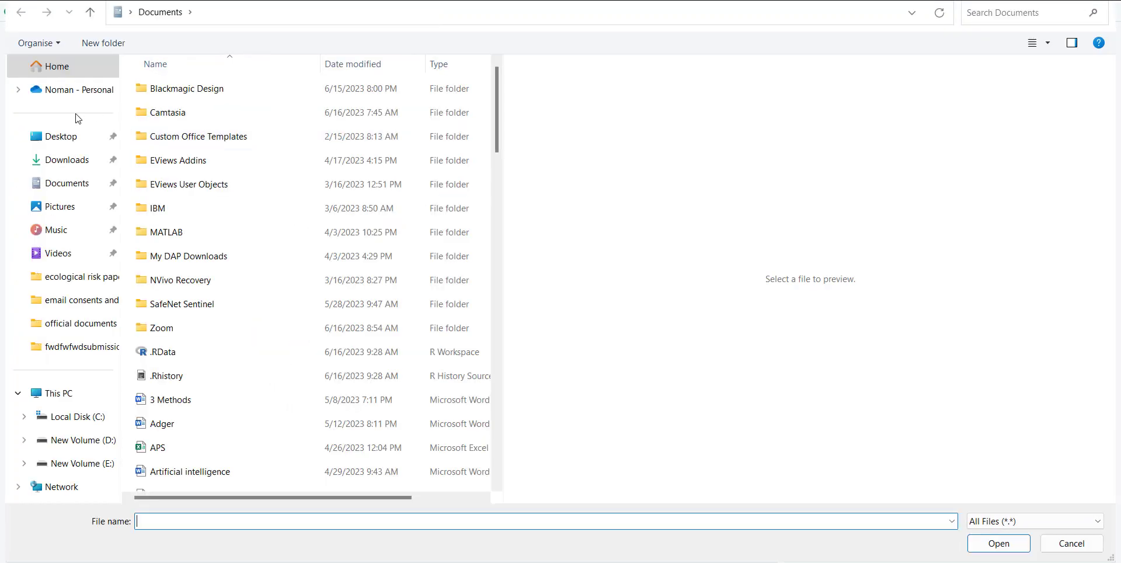
{"action": "left_click", "coordinate": [62, 160]}
{"action": "double_click", "coordinate": [175, 130]}
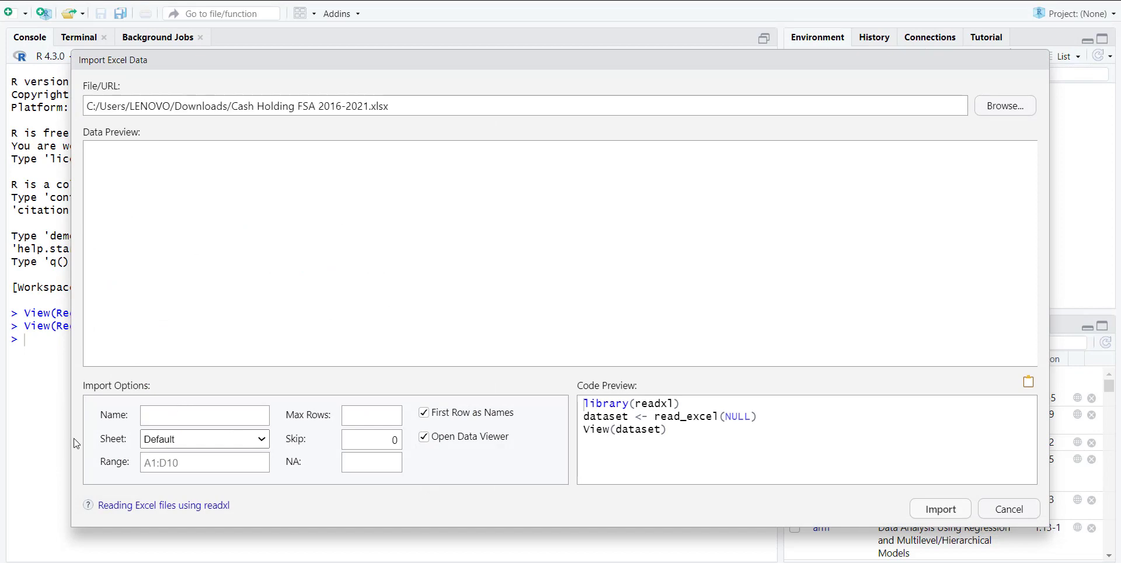
Name the dataset df, turn off opening the data viewer, and import it.
{"action": "double_click", "coordinate": [190, 410]}
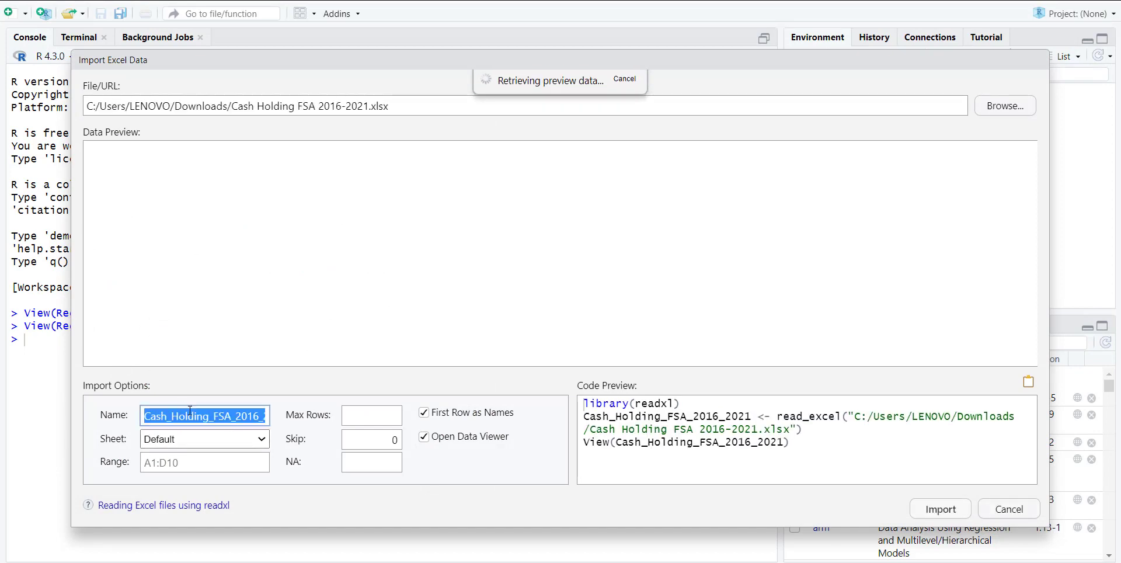
{"action": "type", "text": "df"}
{"action": "left_click", "coordinate": [444, 444]}
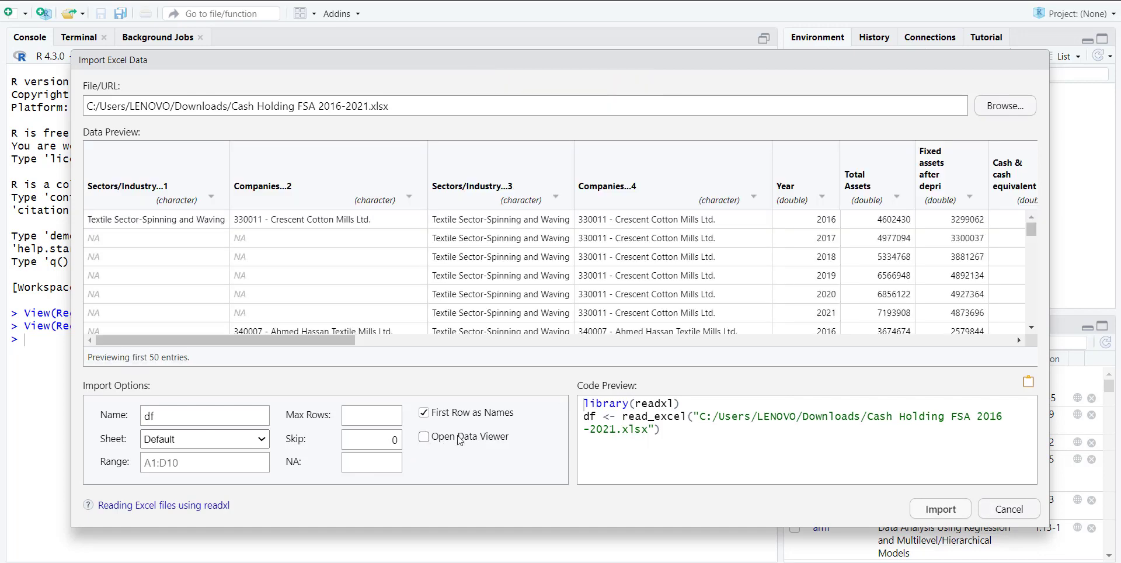
{"action": "left_click", "coordinate": [945, 511]}
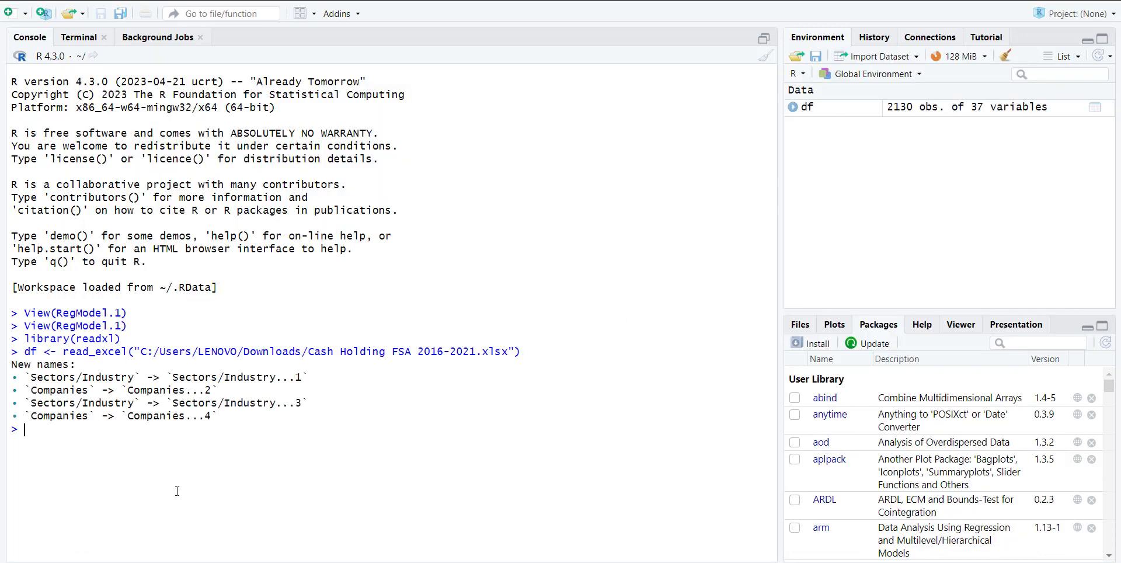
Launch R Commander by running Rcmdr::Commander() and position its window so the console output and environment stay visible.
{"action": "type", "text": "Rcmdr::Commande"}
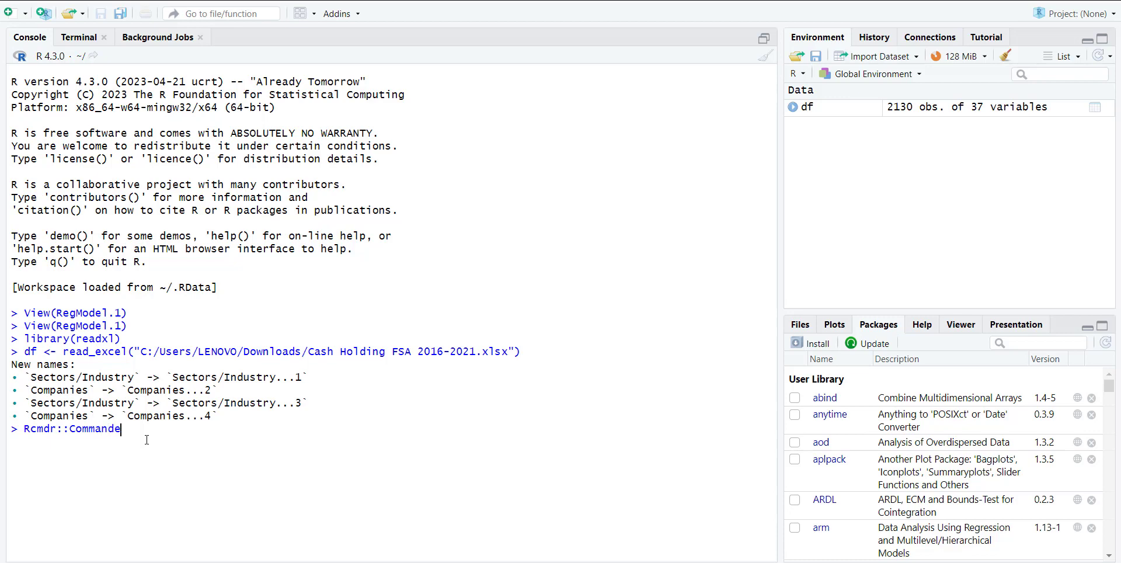
{"action": "type", "text": "r()"}
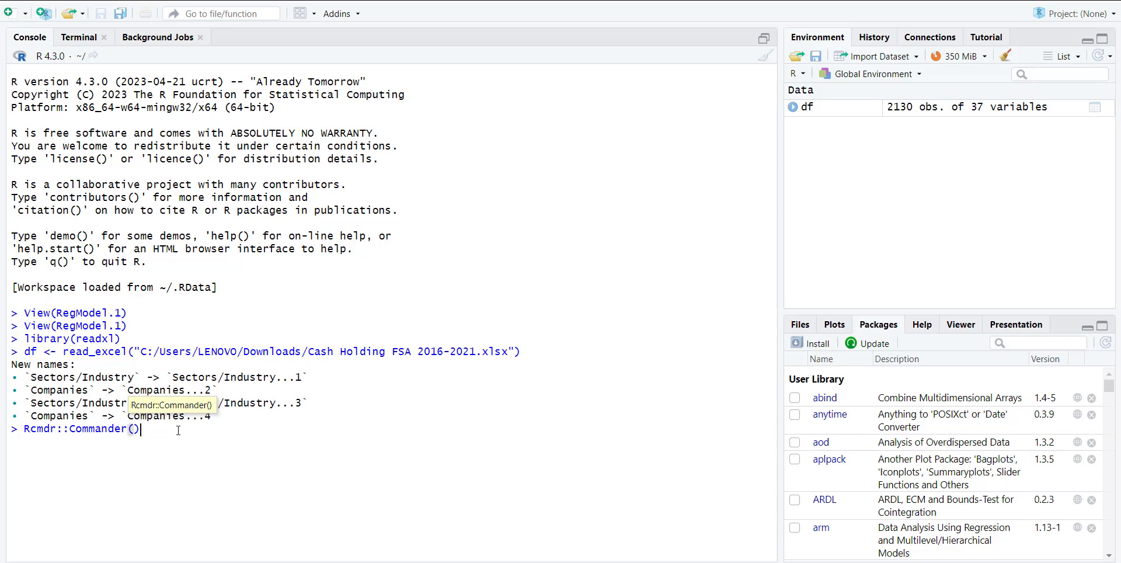
{"action": "key", "text": "Return"}
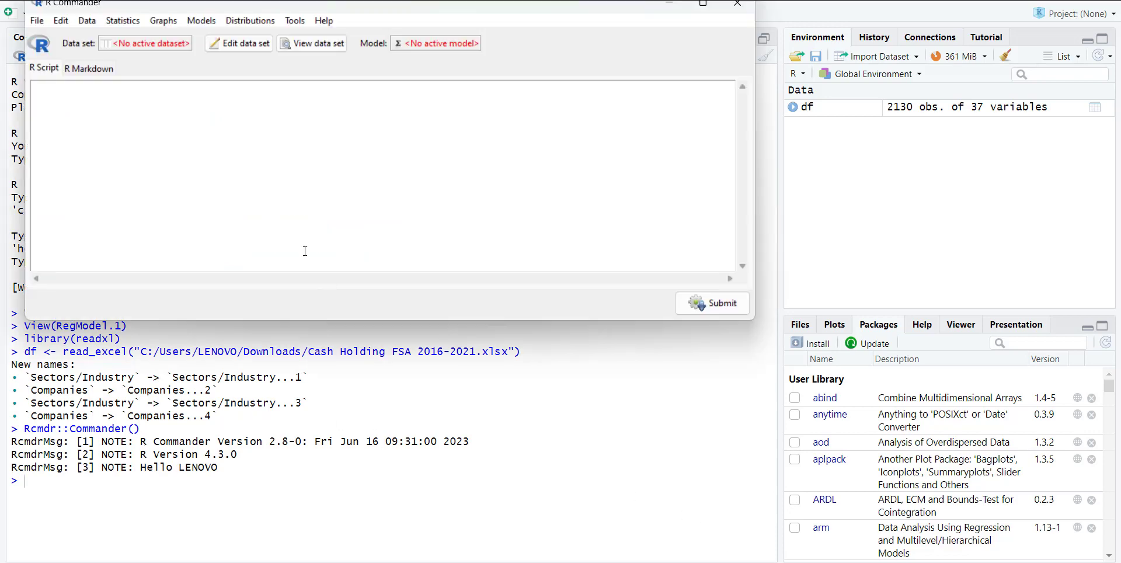
{"action": "left_click", "coordinate": [703, 4]}
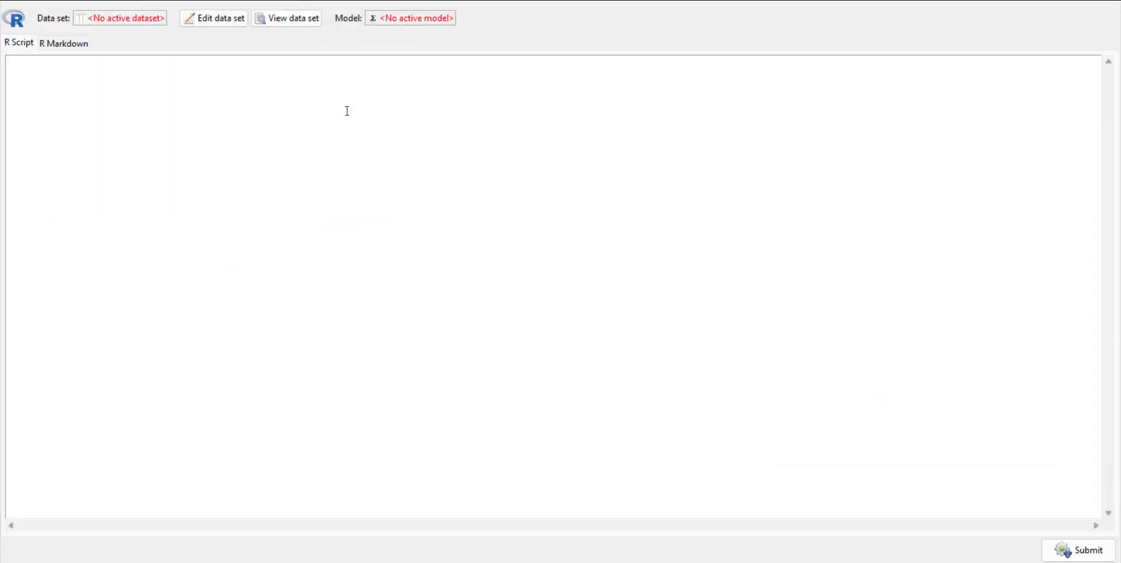
{"action": "key", "text": "super+Down"}
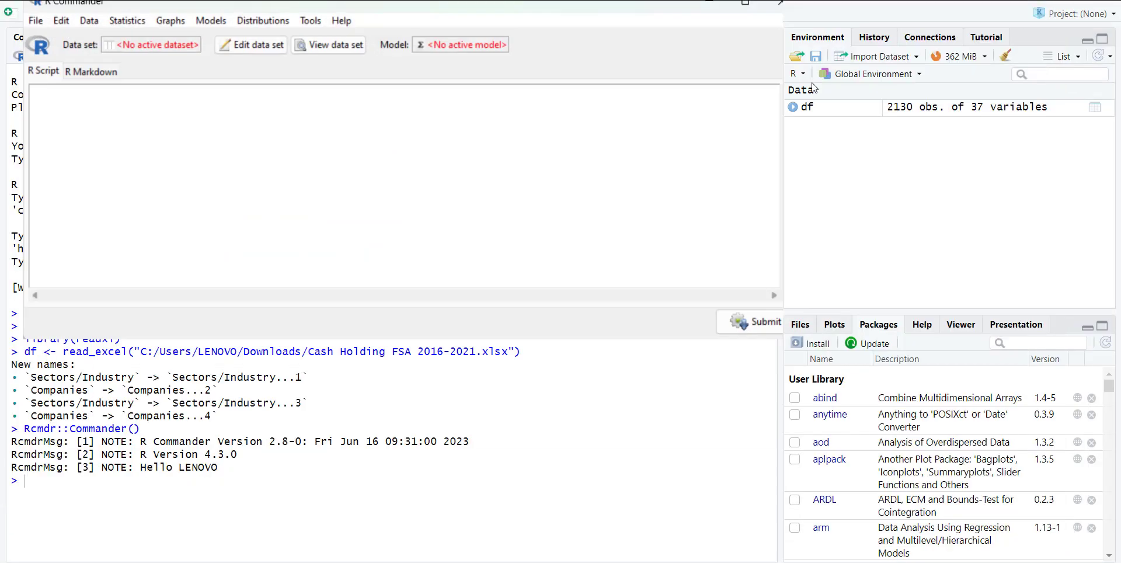
{"action": "left_click_drag", "start_coordinate": [553, 14], "coordinate": [524, 23]}
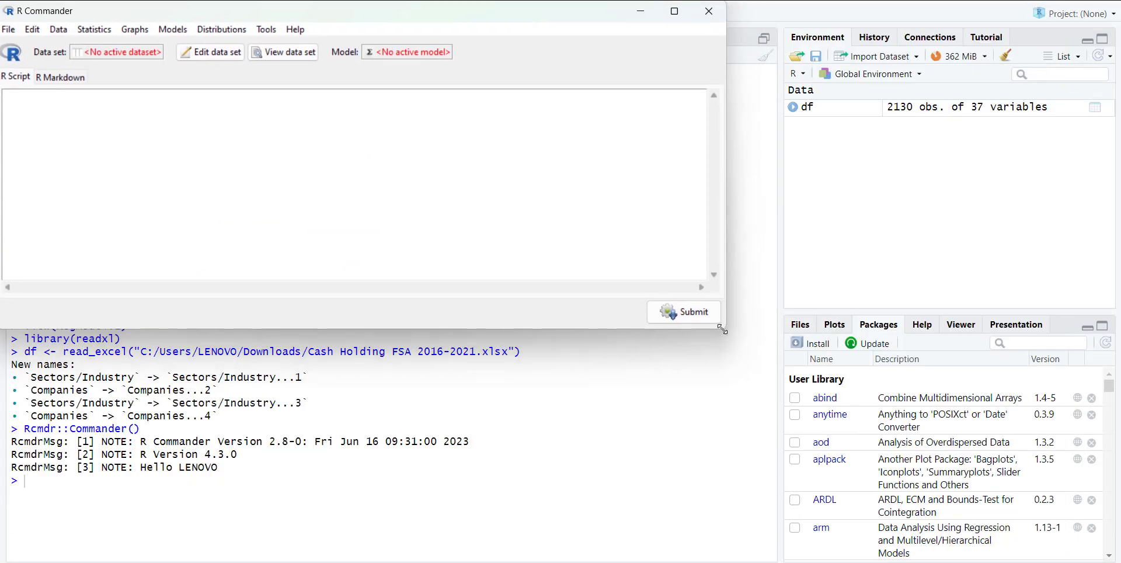
Set df as the active data set in R Commander and check the variable-name messages in the console.
{"action": "left_click", "coordinate": [100, 52]}
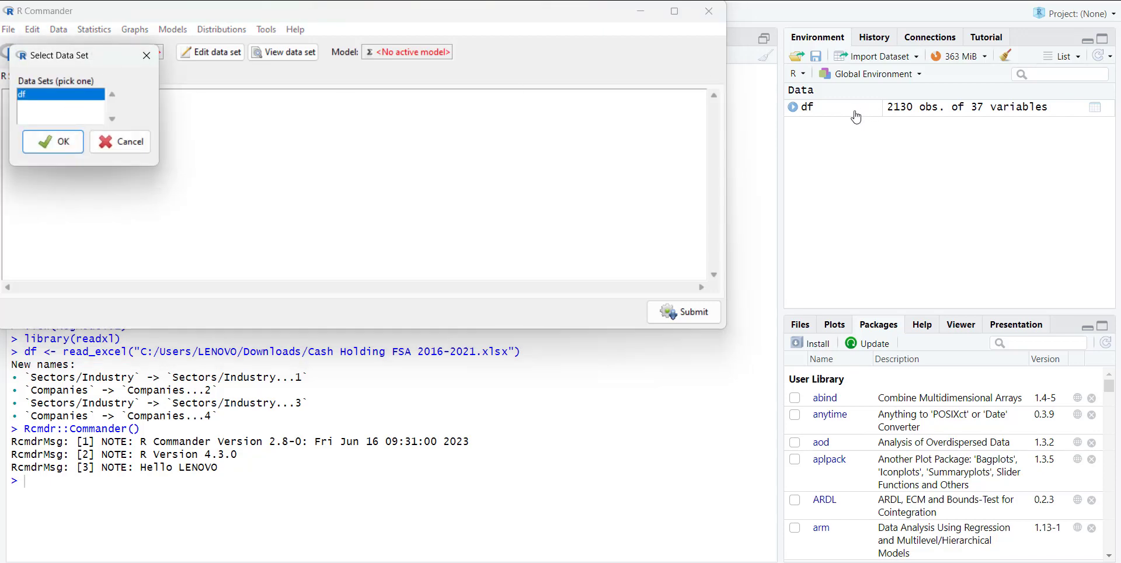
{"action": "left_click", "coordinate": [25, 98]}
{"action": "left_click", "coordinate": [53, 141]}
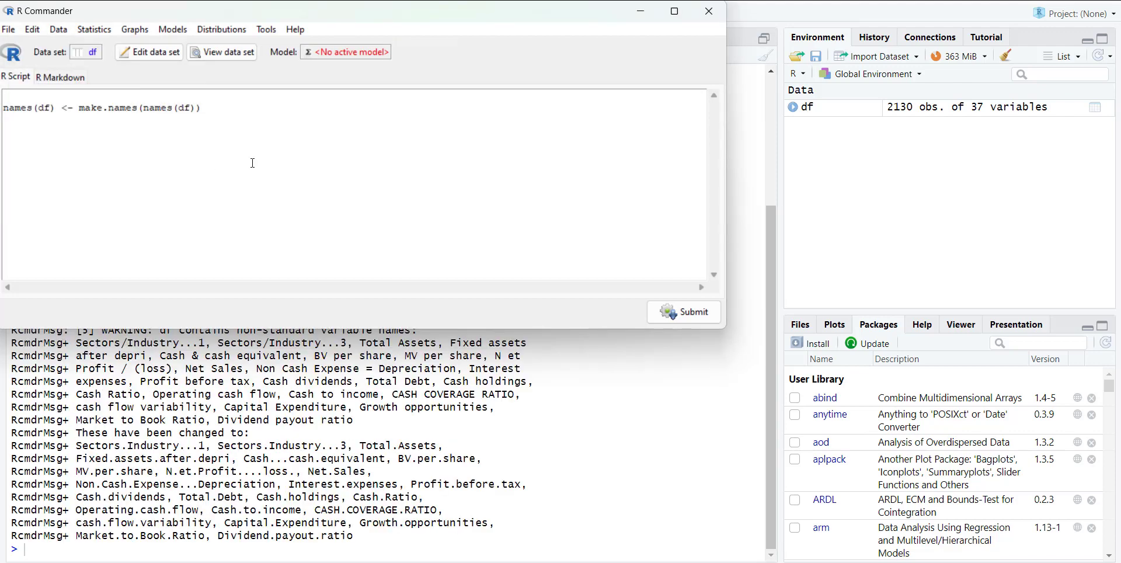
{"action": "scroll", "coordinate": [125, 476], "scroll_direction": "up", "scroll_amount": 5}
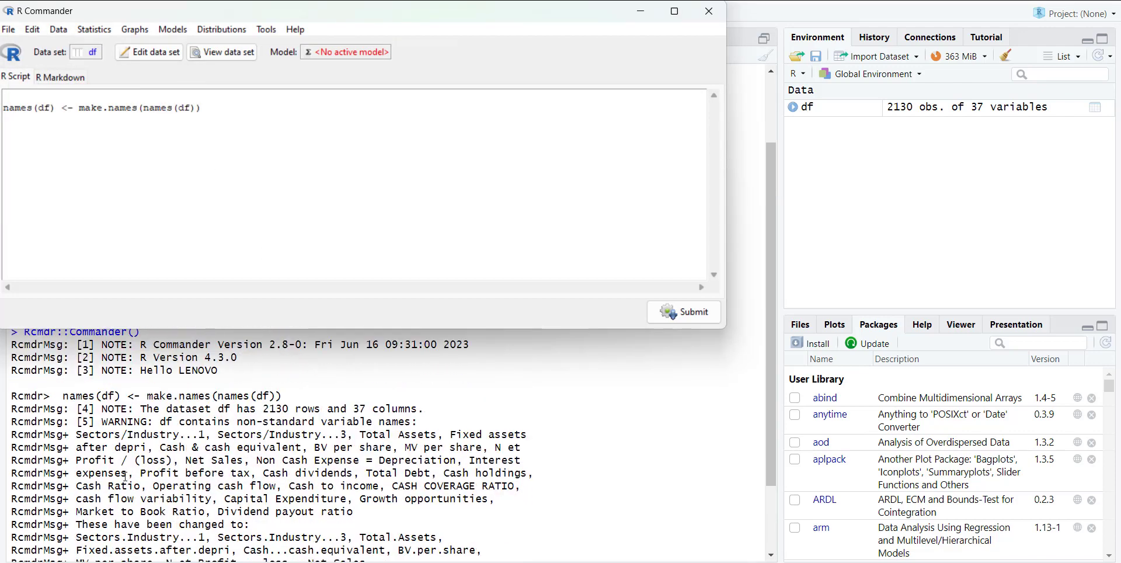
{"action": "scroll", "coordinate": [125, 477], "scroll_direction": "down", "scroll_amount": 5}
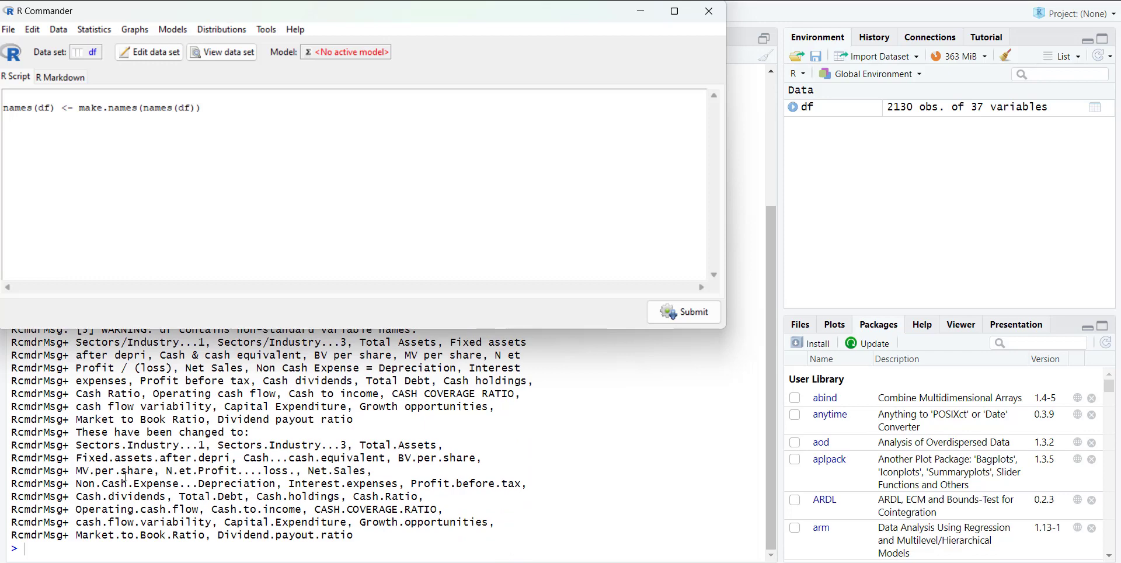
Set up numerical summaries for the variables Capital.Expenditure, Cash...cash.equivalent and CASH.COVERAGE.RATIO.
{"action": "left_click", "coordinate": [59, 29]}
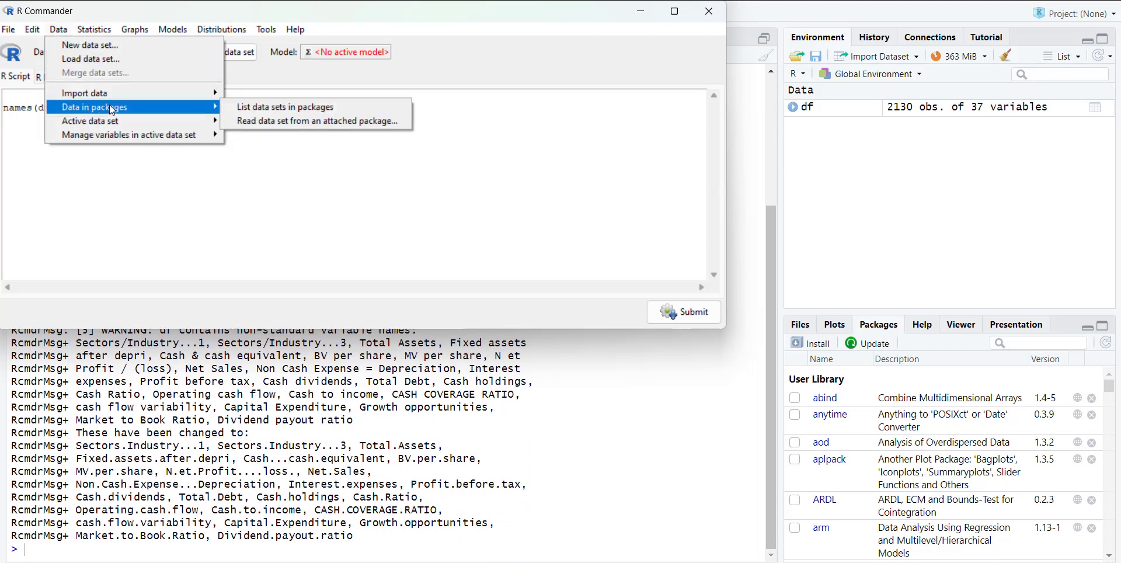
{"action": "mouse_move", "coordinate": [81, 33]}
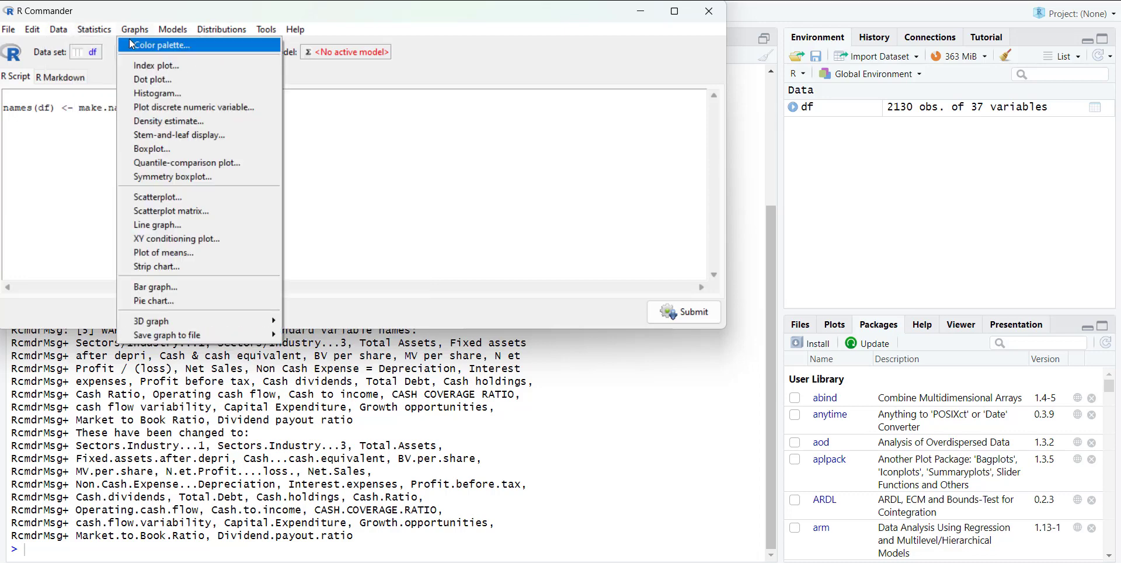
{"action": "mouse_move", "coordinate": [113, 47]}
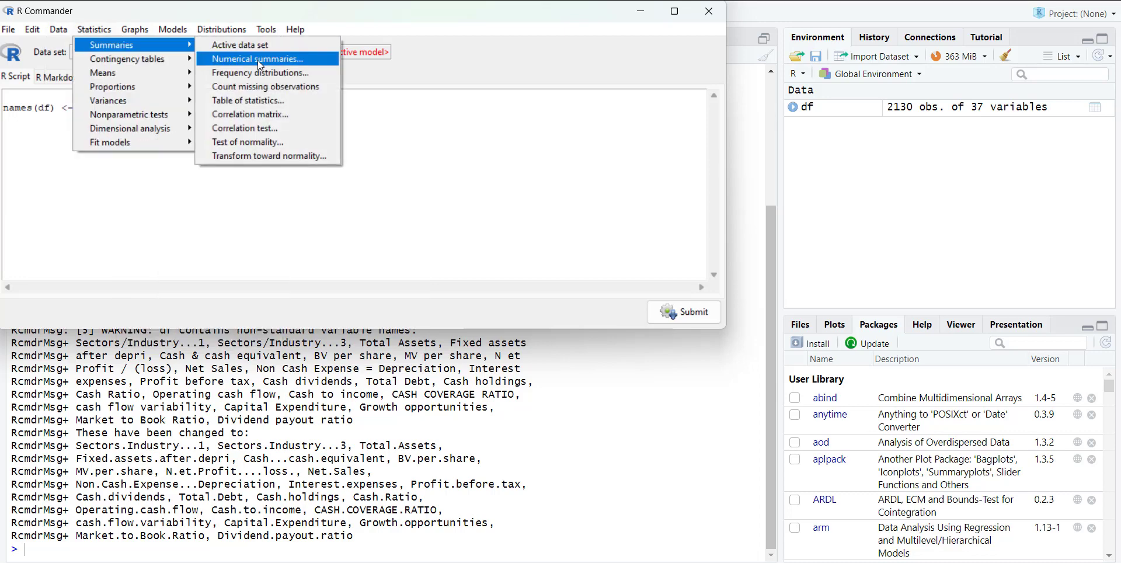
{"action": "left_click", "coordinate": [268, 60]}
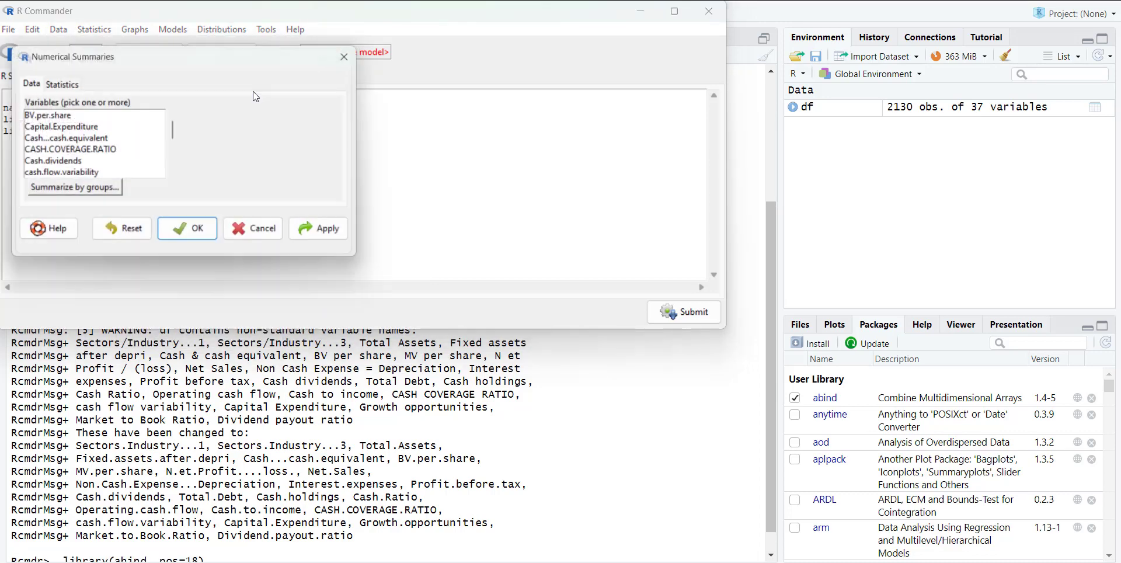
{"action": "left_click", "coordinate": [83, 132]}
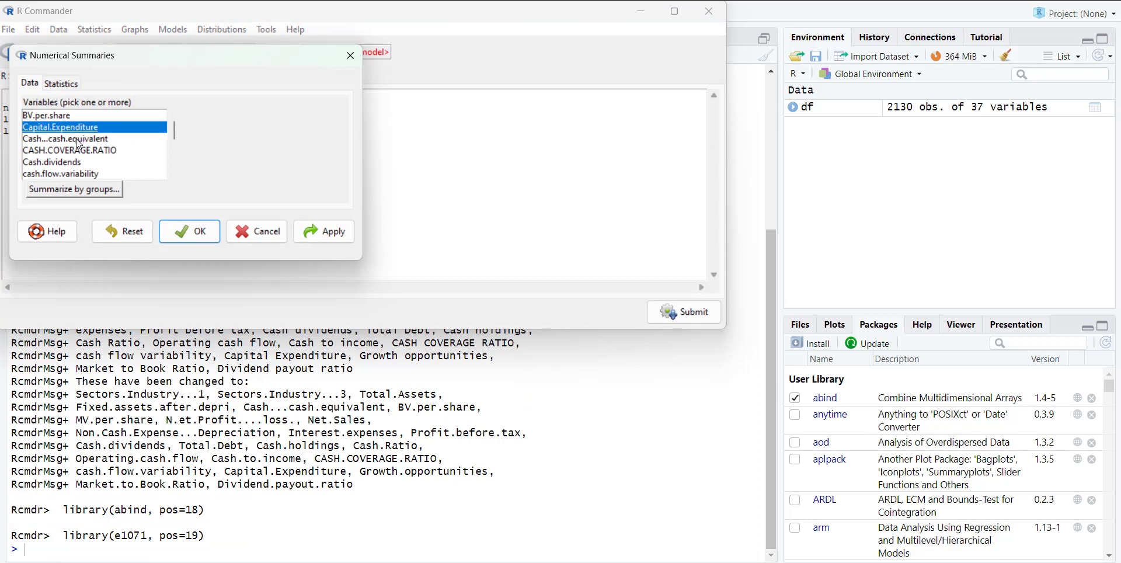
{"action": "left_click", "coordinate": [78, 141], "text": "shift"}
{"action": "left_click", "coordinate": [61, 149], "text": "shift"}
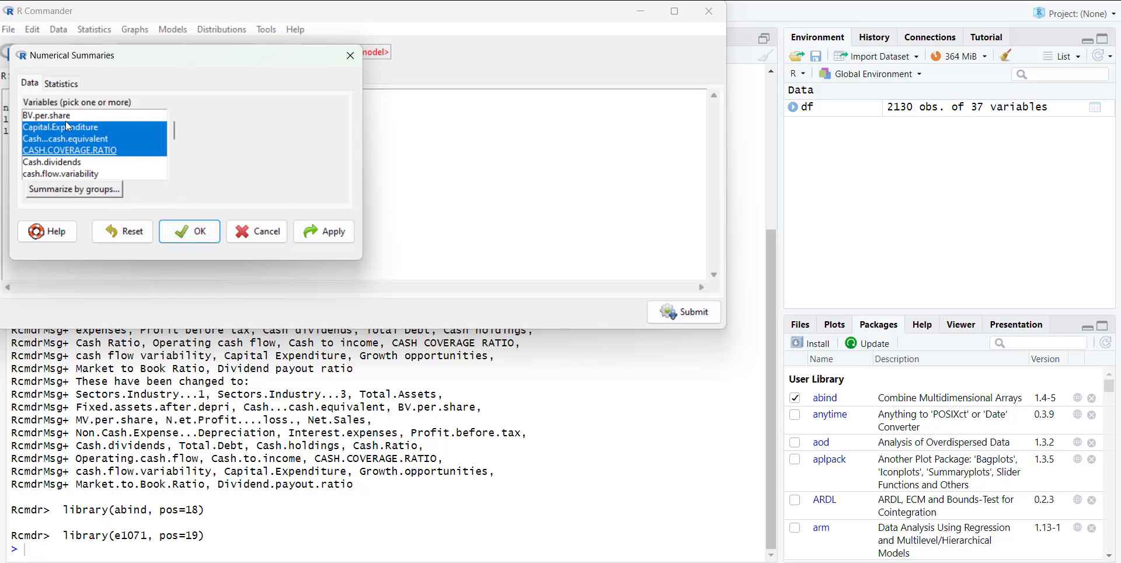
Add skewness, kurtosis and coefficient of variation to the summary statistics and run the numerical summaries.
{"action": "left_click", "coordinate": [63, 83]}
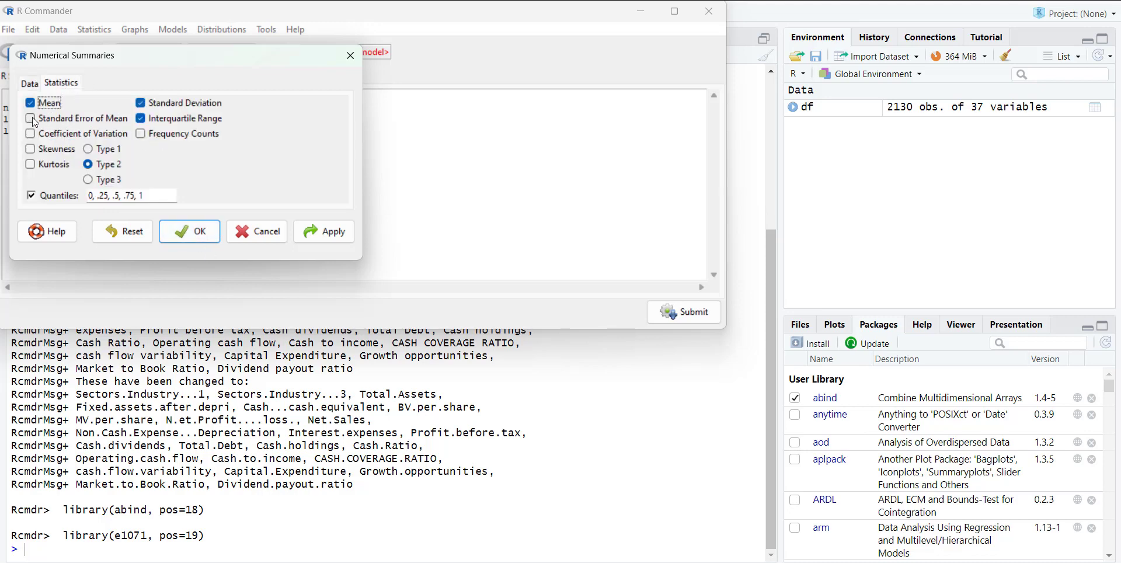
{"action": "left_click", "coordinate": [30, 149]}
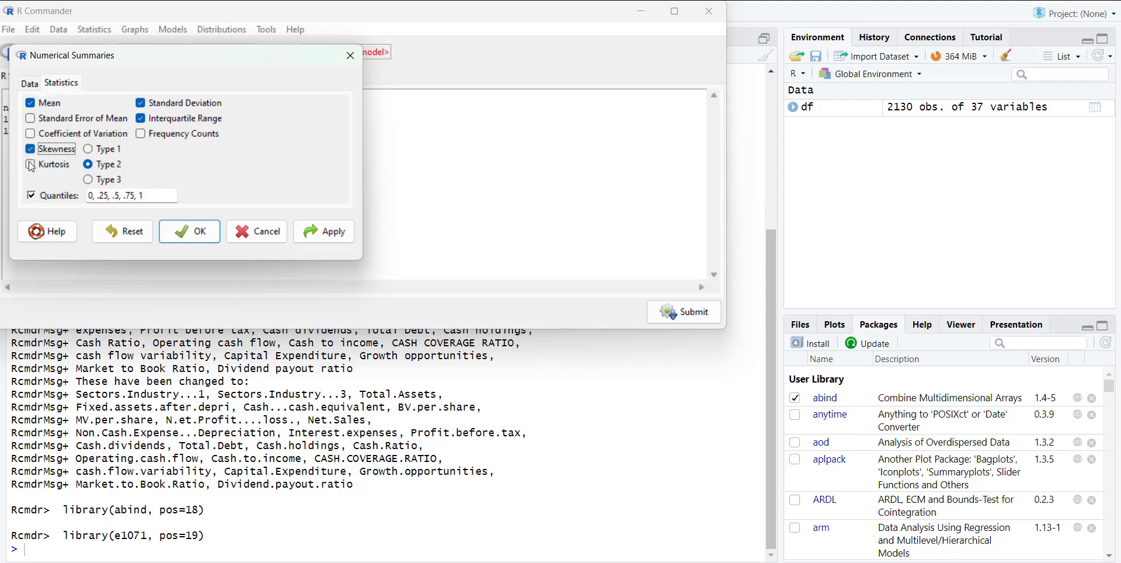
{"action": "left_click", "coordinate": [30, 164]}
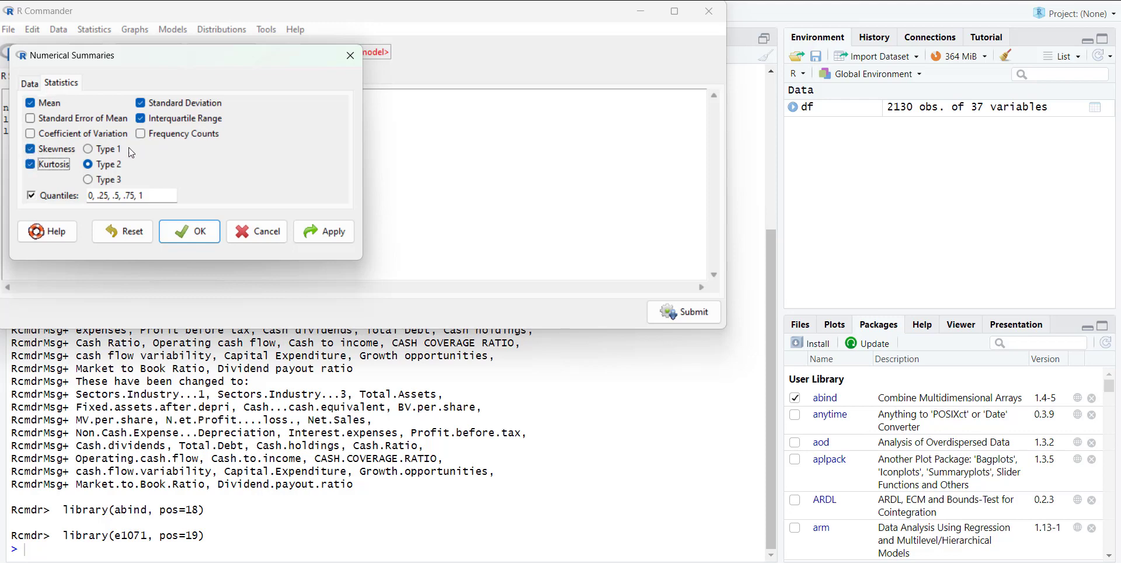
{"action": "left_click", "coordinate": [31, 135]}
{"action": "left_click", "coordinate": [187, 231]}
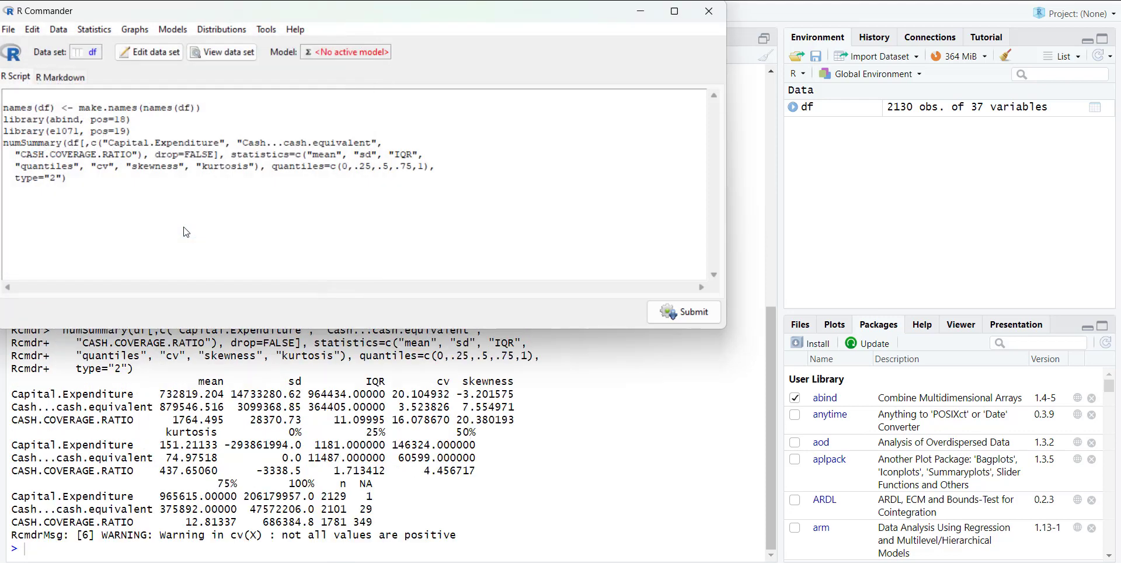
Examine the numerical summary output in the console and the generated numSummary and library commands in the script.
{"action": "scroll", "coordinate": [271, 475], "scroll_direction": "up", "scroll_amount": 5}
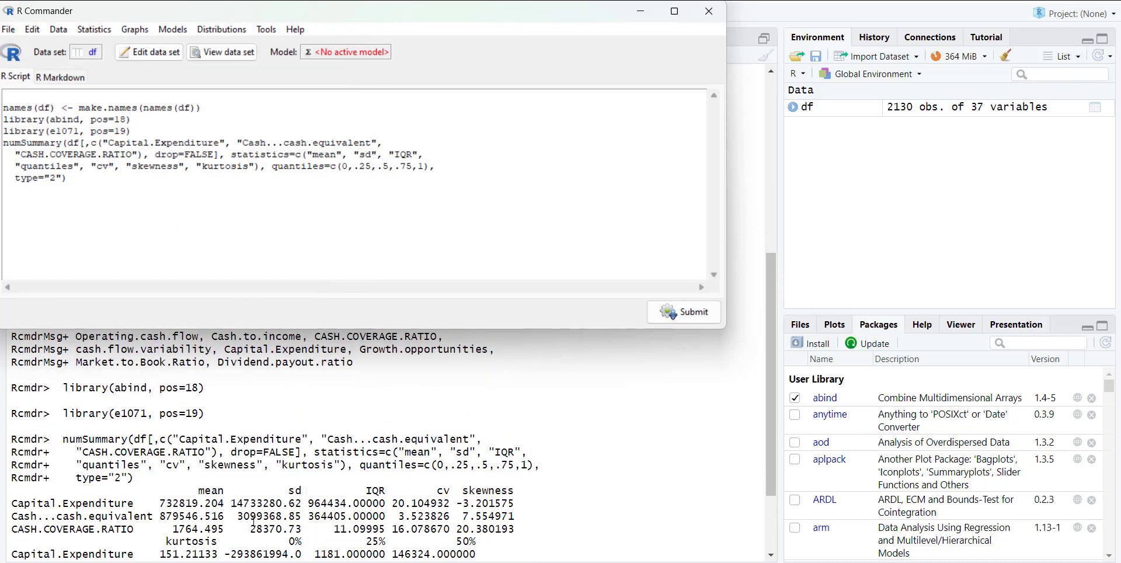
{"action": "scroll", "coordinate": [89, 467], "scroll_direction": "down", "scroll_amount": 2}
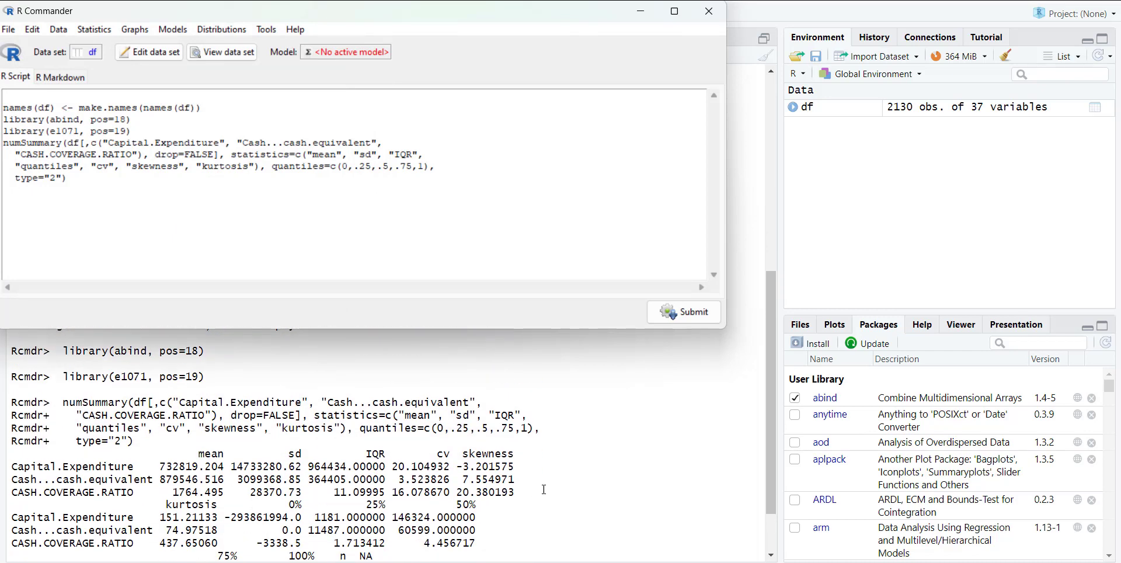
{"action": "scroll", "coordinate": [544, 489], "scroll_direction": "down", "scroll_amount": 3}
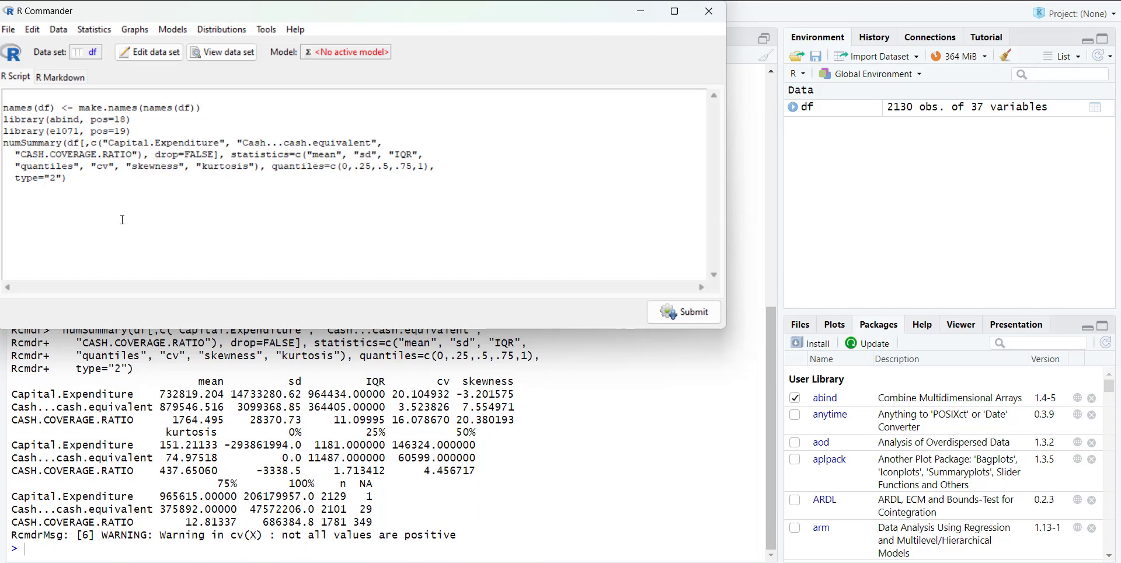
{"action": "left_click_drag", "start_coordinate": [82, 188], "coordinate": [4, 145]}
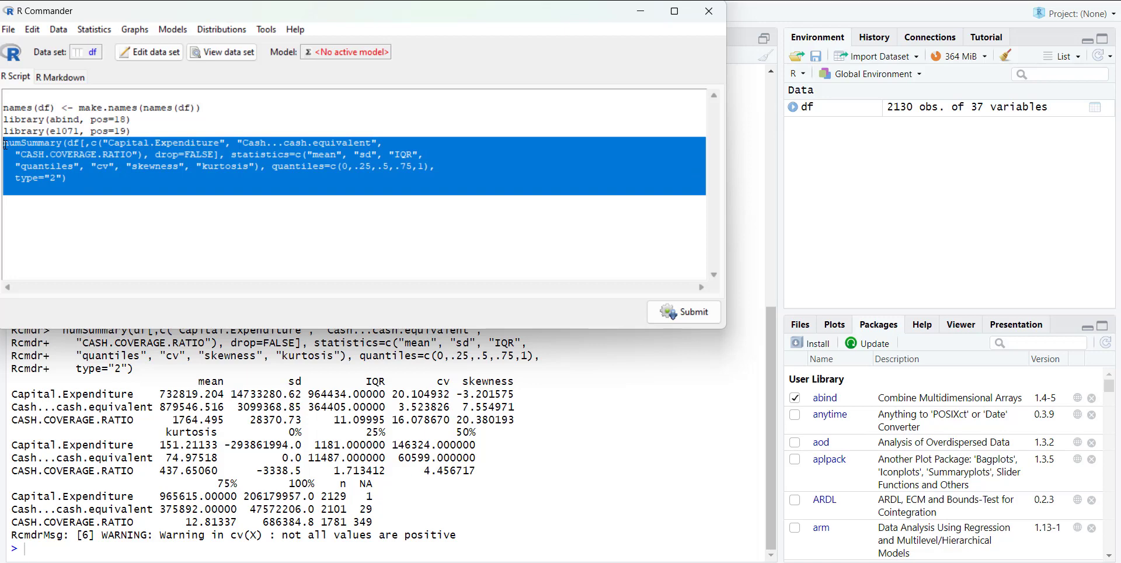
{"action": "left_click", "coordinate": [124, 219]}
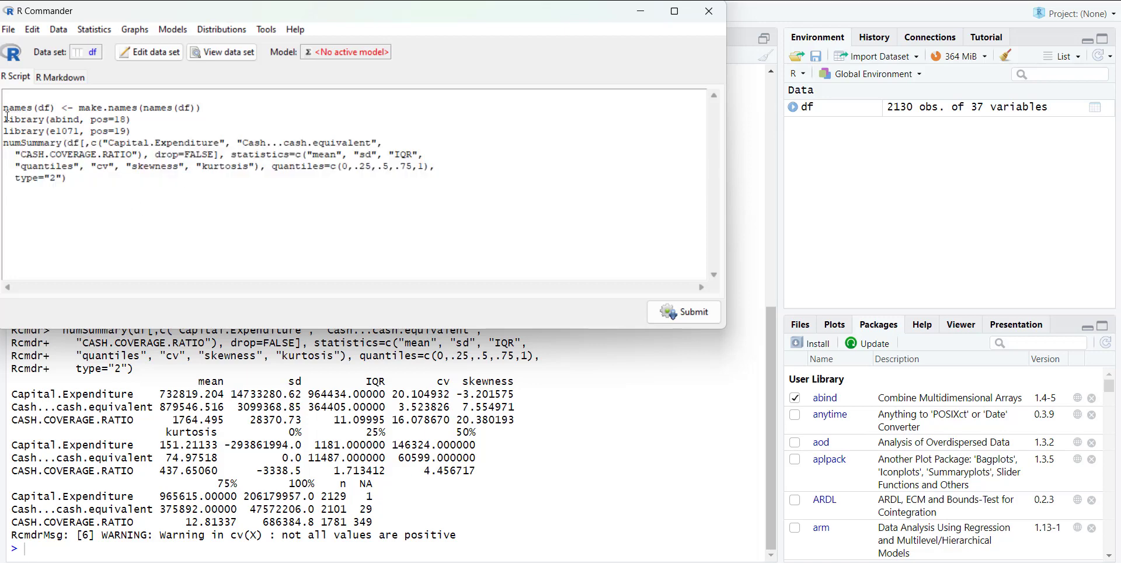
{"action": "left_click_drag", "start_coordinate": [7, 116], "coordinate": [145, 135]}
{"action": "left_click", "coordinate": [98, 175]}
{"action": "left_click", "coordinate": [95, 29]}
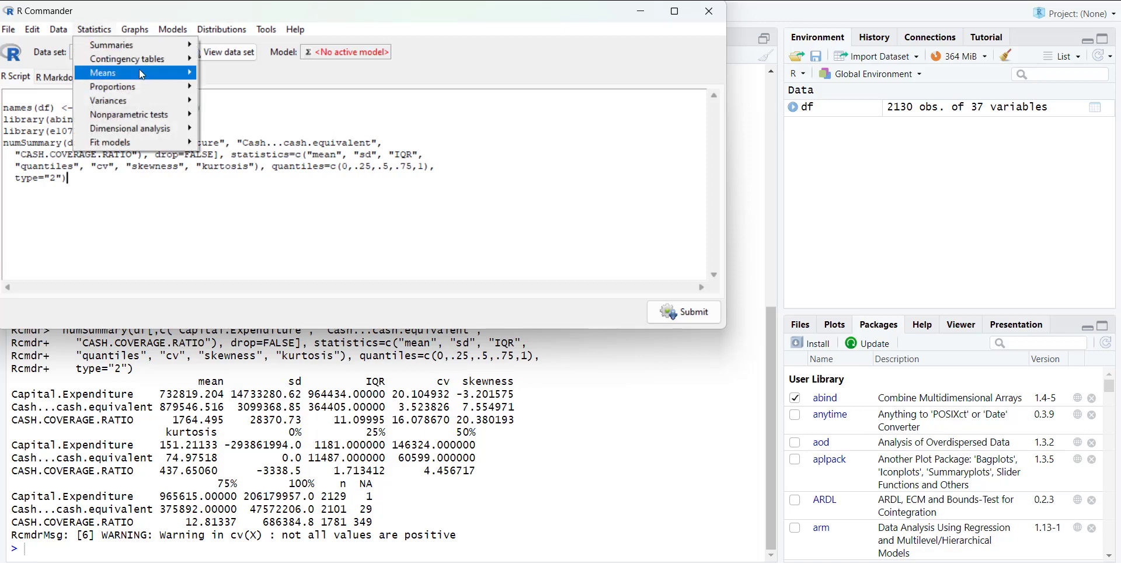
{"action": "mouse_move", "coordinate": [157, 65]}
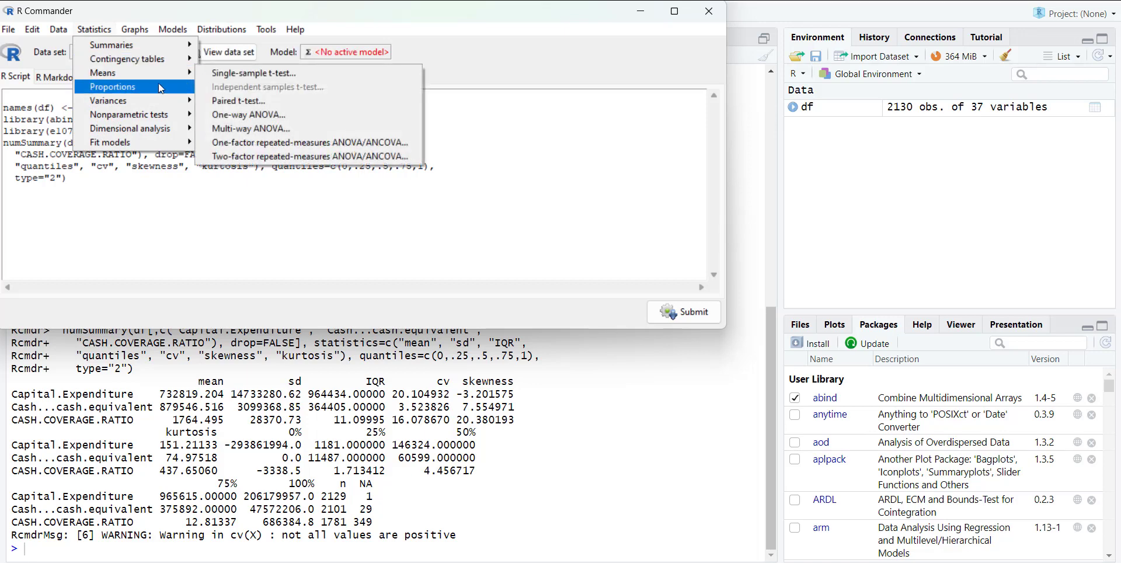
{"action": "mouse_move", "coordinate": [180, 125]}
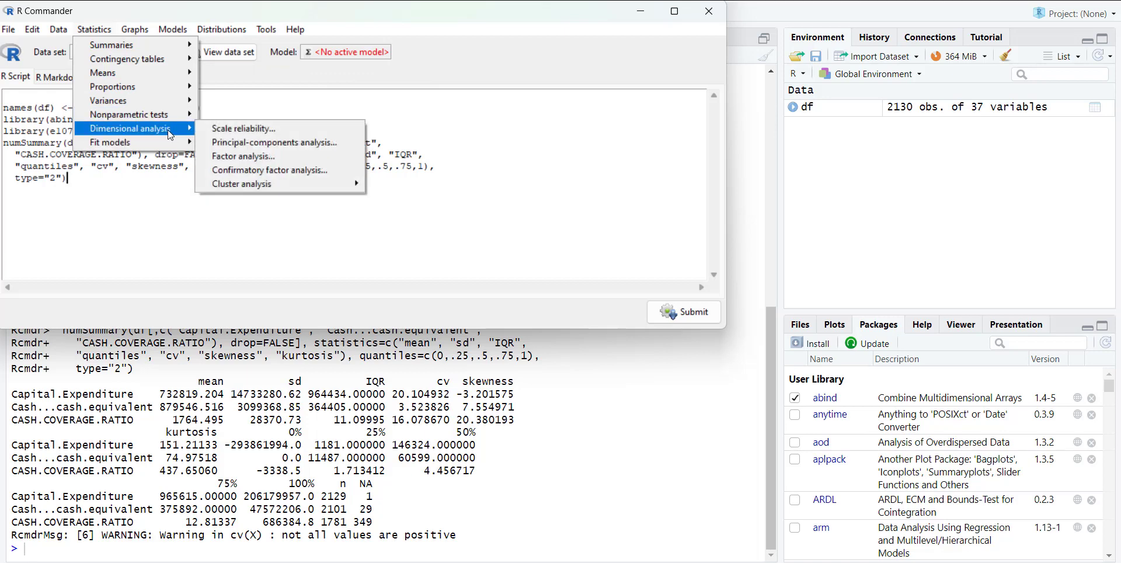
Try to run a confirmatory factor analysis on Capital.Expenditure, Cash...cash.equivalent and CASH.COVERAGE.RATIO.
{"action": "left_click", "coordinate": [255, 170]}
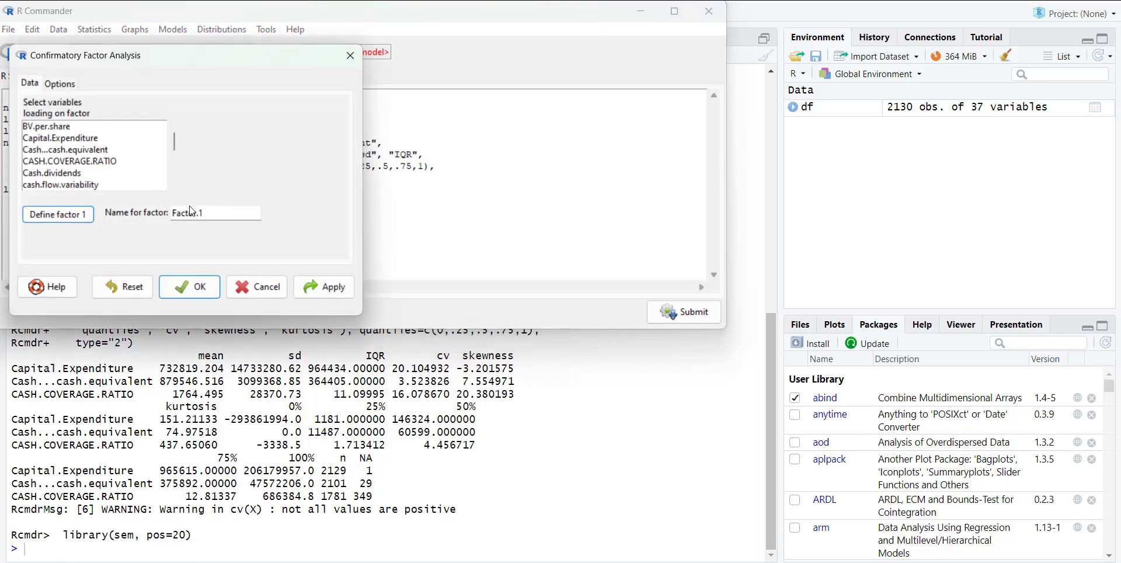
{"action": "left_click_drag", "start_coordinate": [71, 139], "coordinate": [59, 163]}
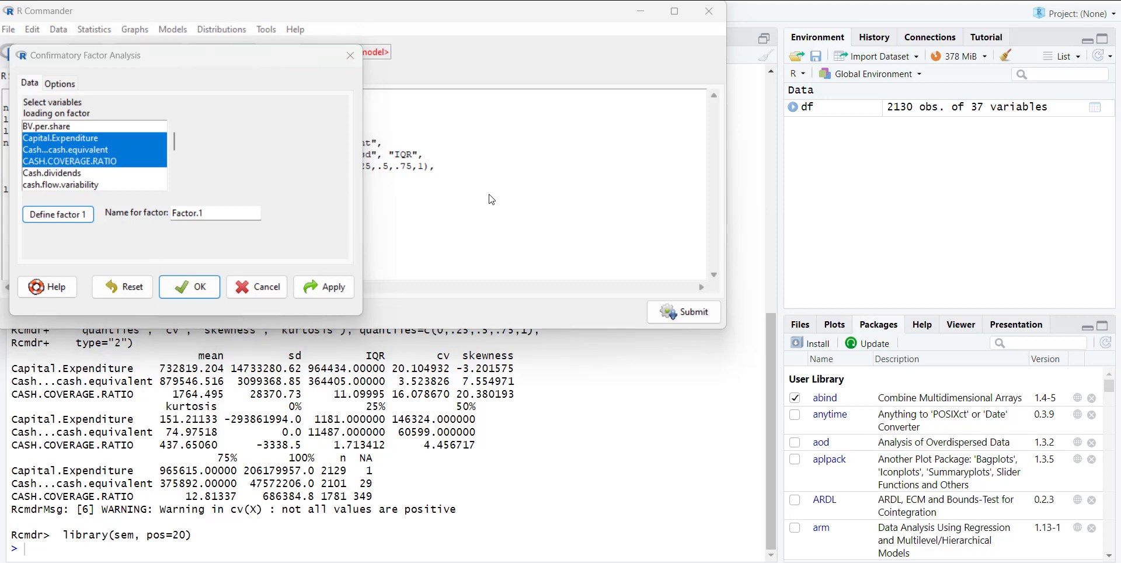
{"action": "left_click", "coordinate": [188, 286]}
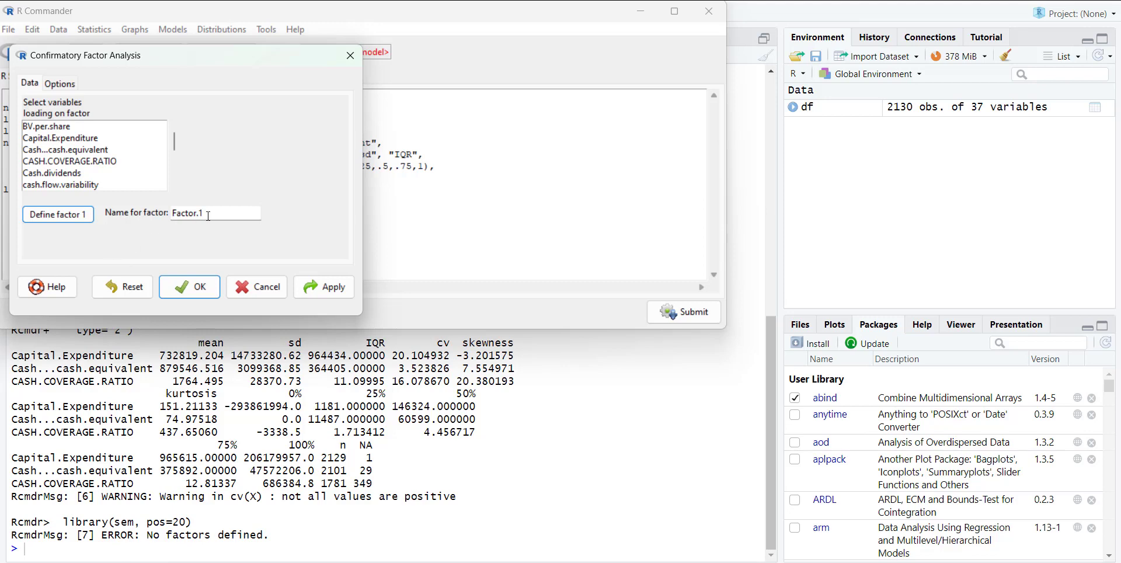
Try to run the confirmatory factor analysis with the factor named Index, and try to define that factor.
{"action": "left_click", "coordinate": [122, 217]}
{"action": "left_click_drag", "start_coordinate": [203, 213], "coordinate": [139, 217]}
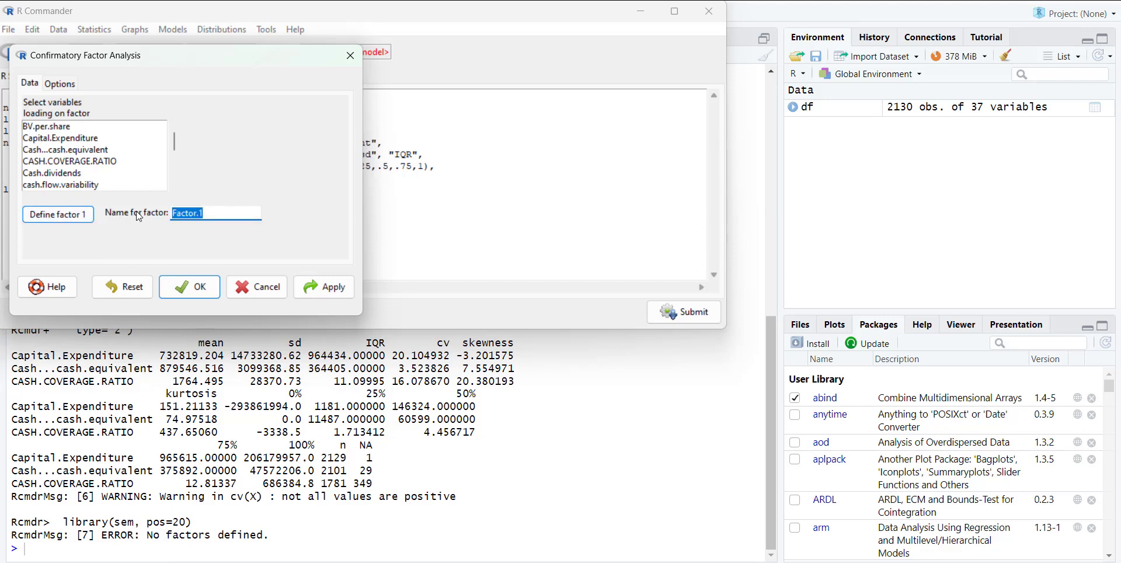
{"action": "key", "text": "BackSpace"}
{"action": "type", "text": "Index"}
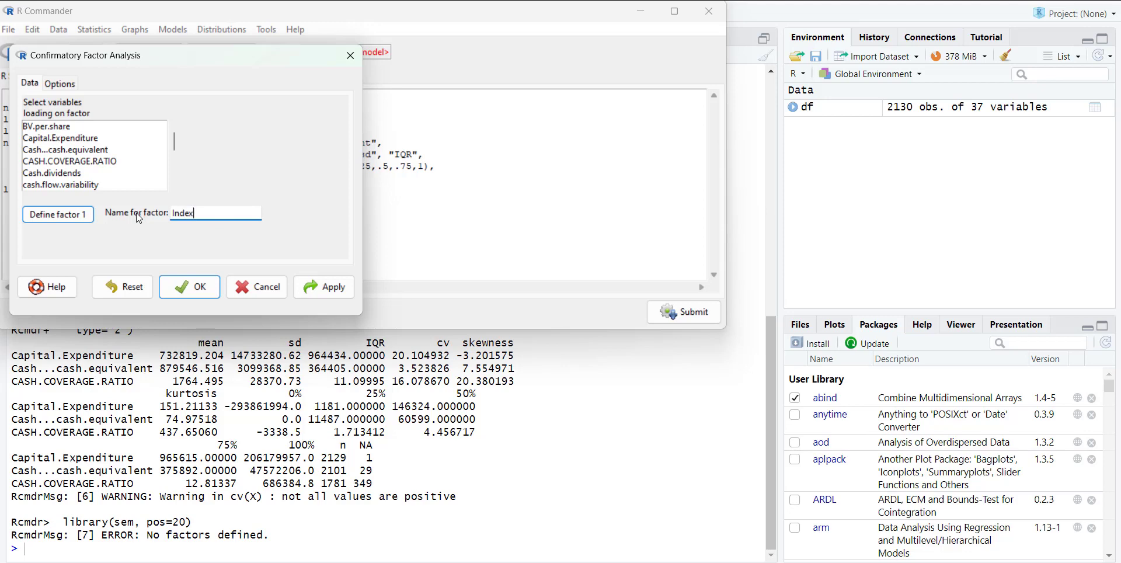
{"action": "left_click", "coordinate": [186, 286]}
{"action": "left_click", "coordinate": [71, 221]}
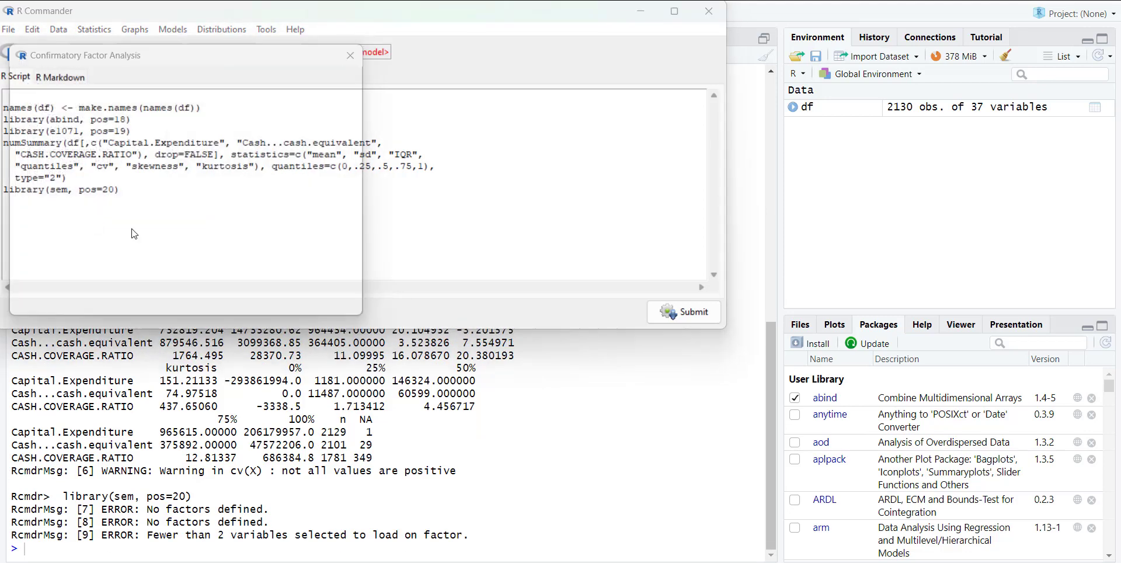
Try to run the confirmatory factor analysis on Cash...cash.equivalent, CASH.COVERAGE.RATIO, Cash.dividends and cash.flow.variability.
{"action": "left_click", "coordinate": [66, 140]}
{"action": "left_click", "coordinate": [64, 152]}
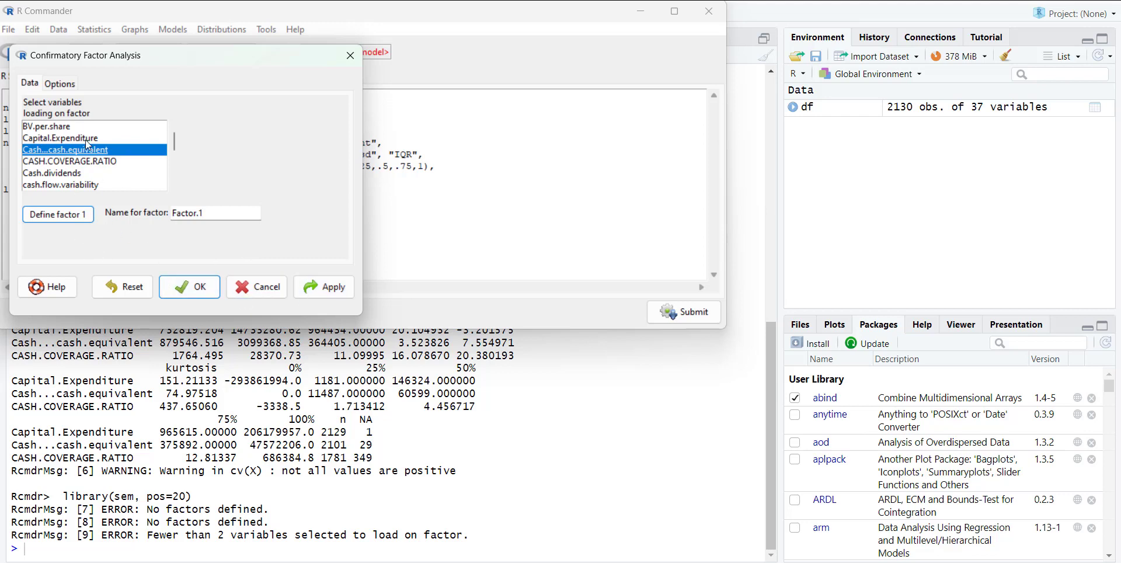
{"action": "left_click", "coordinate": [56, 162], "text": "ctrl"}
{"action": "left_click", "coordinate": [45, 171], "text": "ctrl"}
{"action": "left_click", "coordinate": [42, 187], "text": "ctrl"}
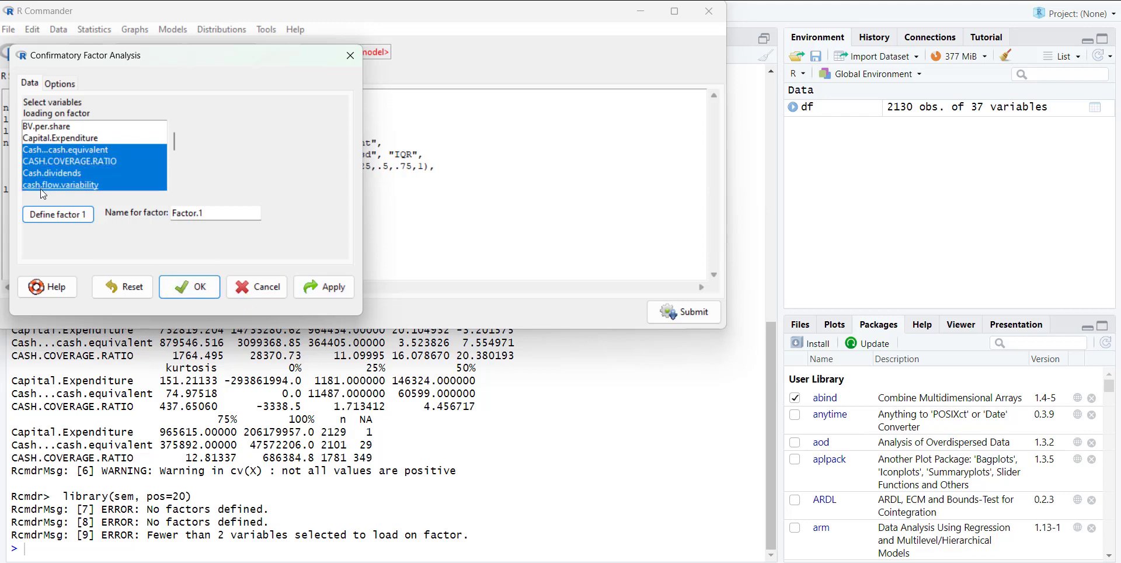
{"action": "left_click", "coordinate": [190, 286]}
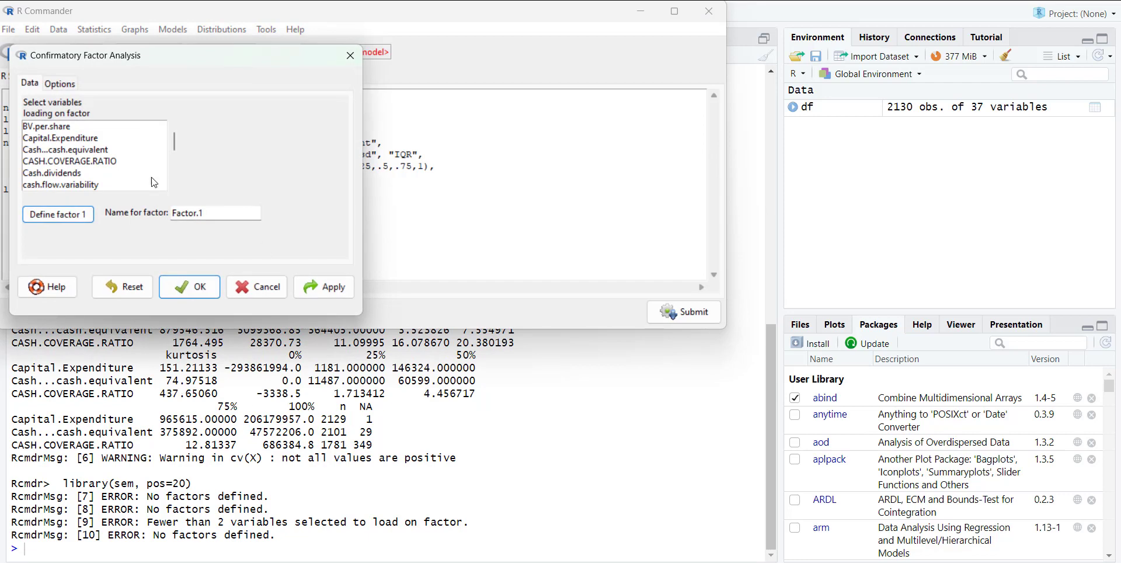
Look over the matrix, constraint and fit index options of the confirmatory factor analysis, and cancel it.
{"action": "left_click", "coordinate": [60, 84]}
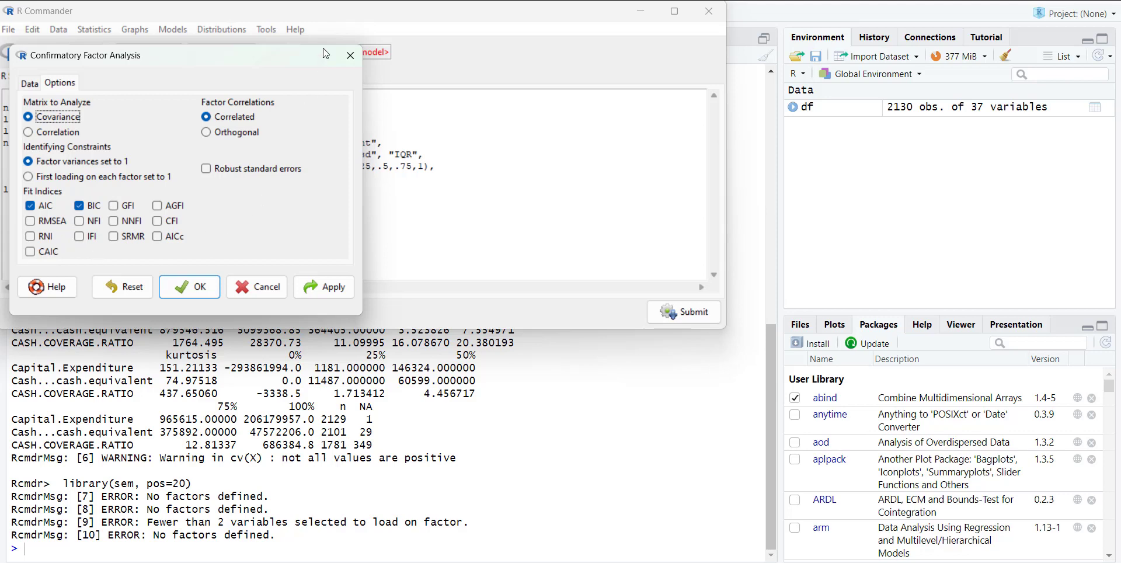
{"action": "left_click", "coordinate": [30, 83]}
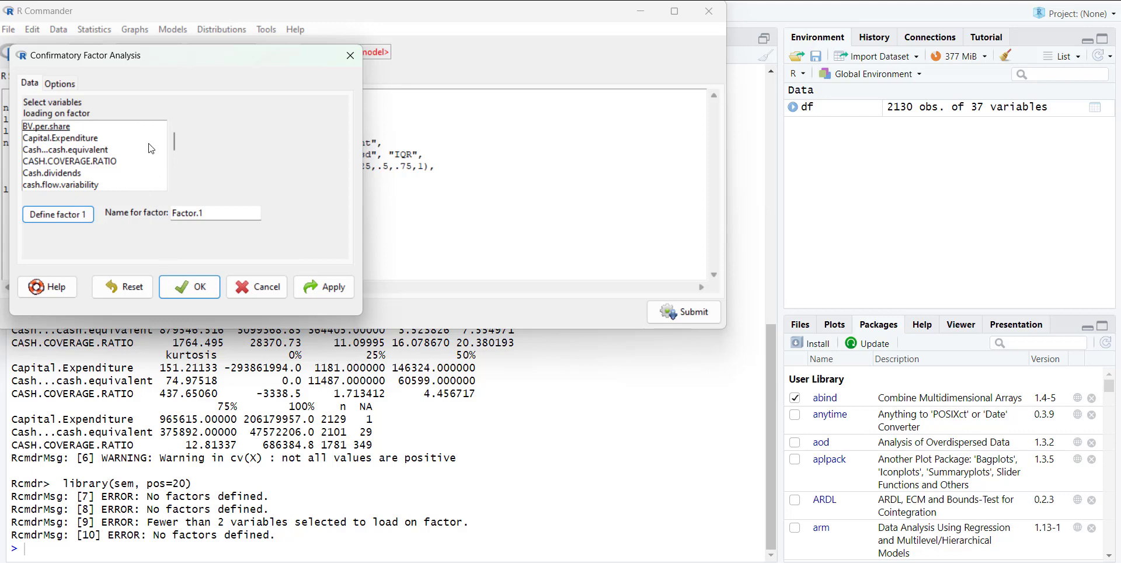
{"action": "left_click", "coordinate": [257, 286]}
Fit a linear regression of Cash...cash.equivalent on Capital.Expenditure, Cash.dividends and cash.flow.variability using all valid cases.
{"action": "left_click", "coordinate": [135, 30]}
{"action": "mouse_move", "coordinate": [93, 30]}
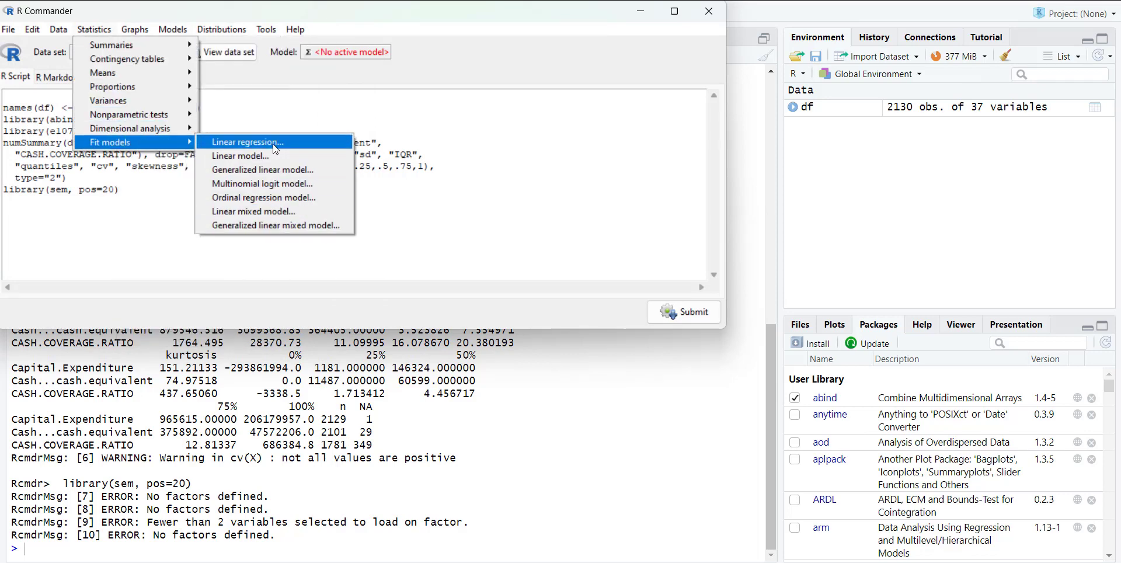
{"action": "left_click", "coordinate": [272, 146]}
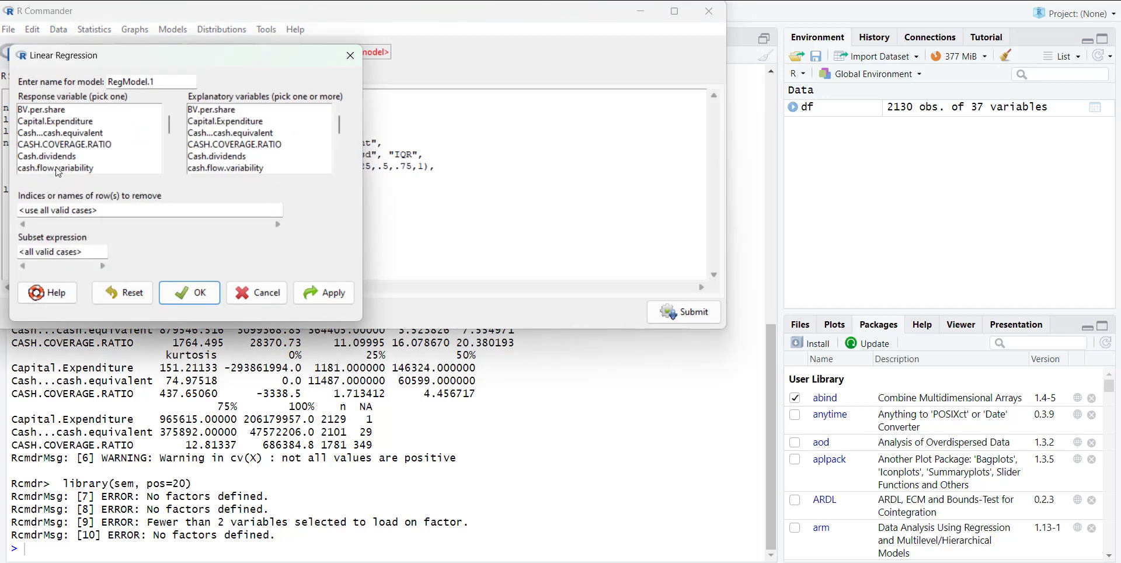
{"action": "left_click", "coordinate": [39, 135]}
{"action": "left_click", "coordinate": [217, 158]}
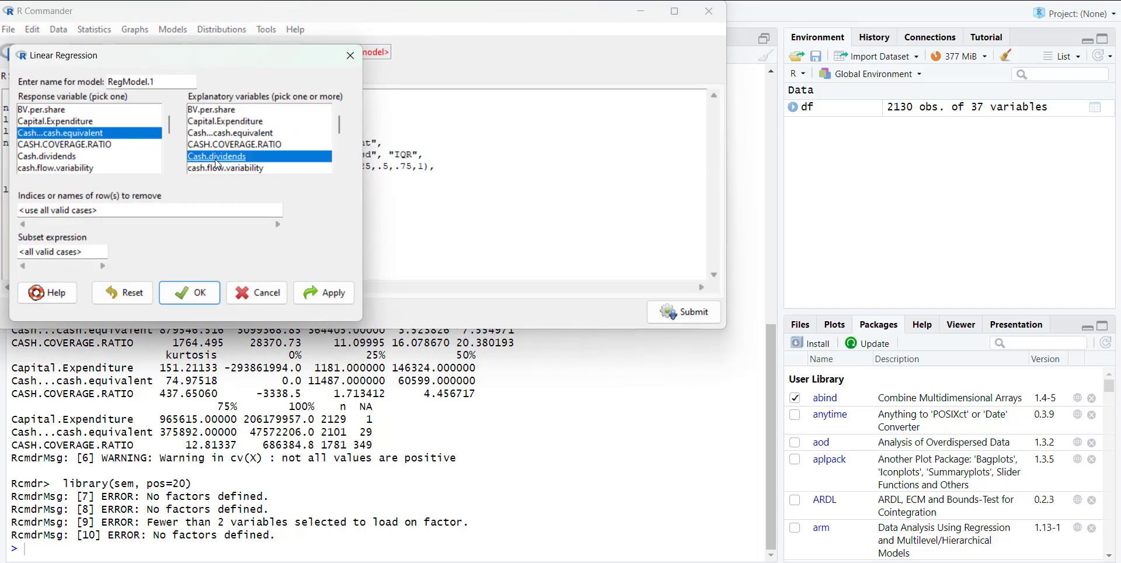
{"action": "left_click", "coordinate": [205, 168]}
{"action": "left_click", "coordinate": [205, 123]}
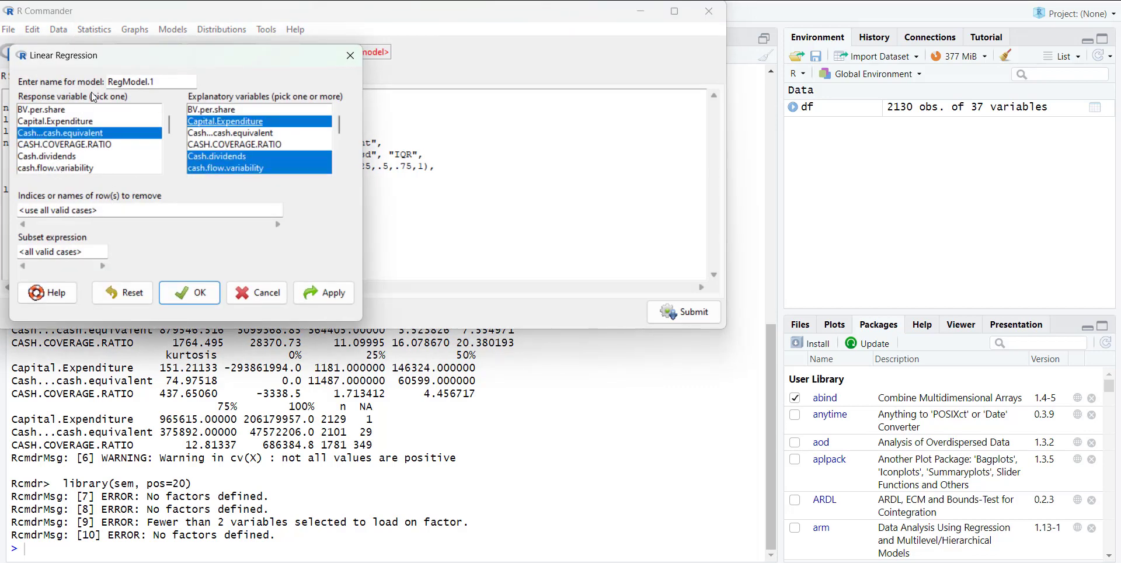
{"action": "left_click", "coordinate": [156, 80]}
{"action": "left_click", "coordinate": [198, 294]}
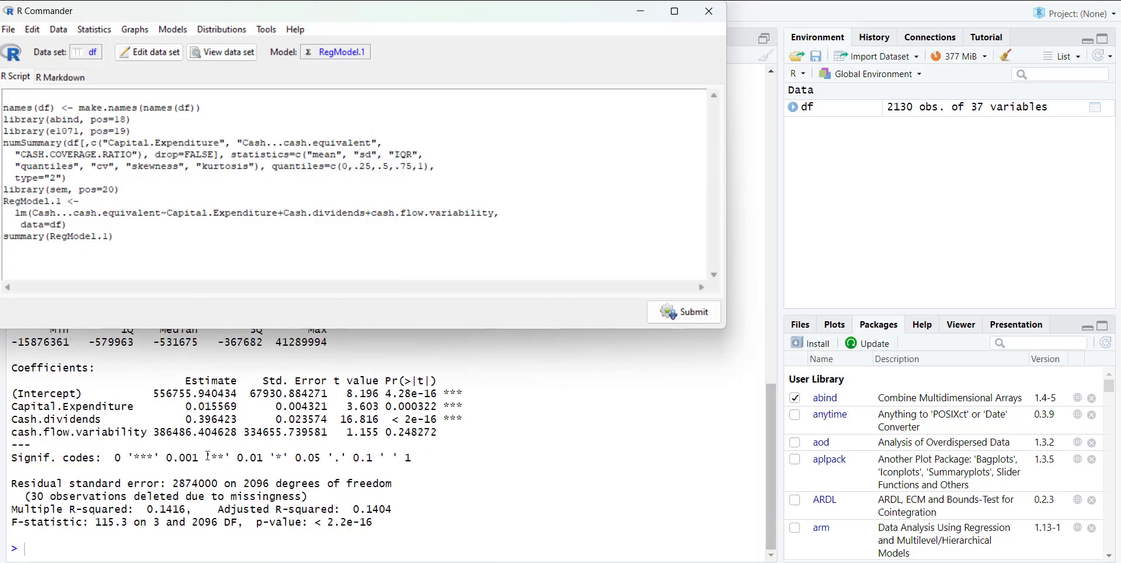
{"action": "triple_click", "coordinate": [129, 240]}
{"action": "left_click", "coordinate": [26, 236]}
Run the Breusch-Pagan heteroscedasticity test on the regression model using fitted values, and highlight the test result in the console.
{"action": "left_click", "coordinate": [166, 29]}
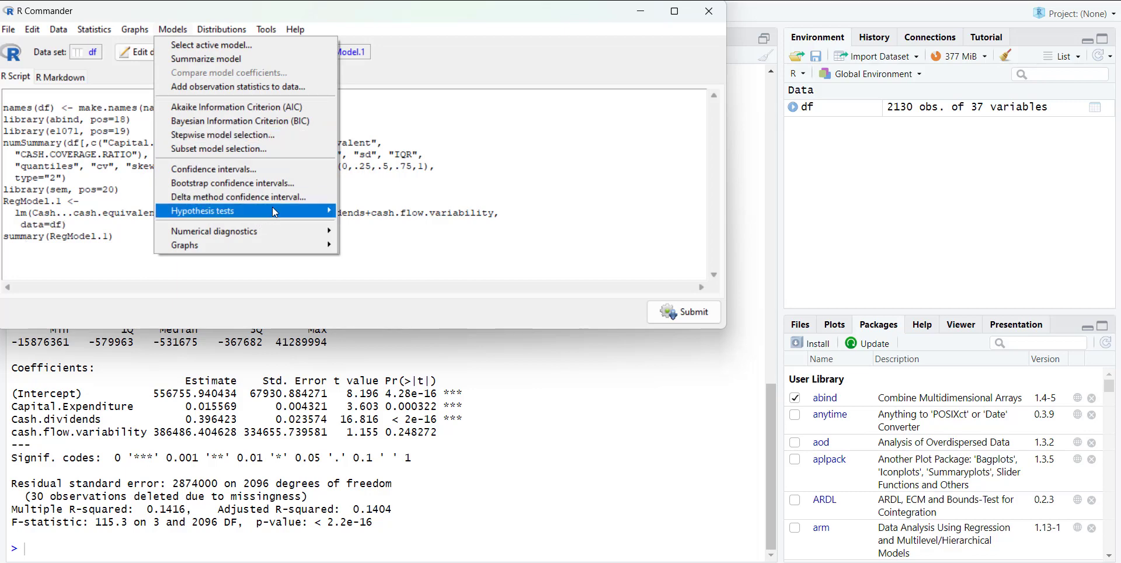
{"action": "mouse_move", "coordinate": [272, 206]}
{"action": "mouse_move", "coordinate": [254, 233]}
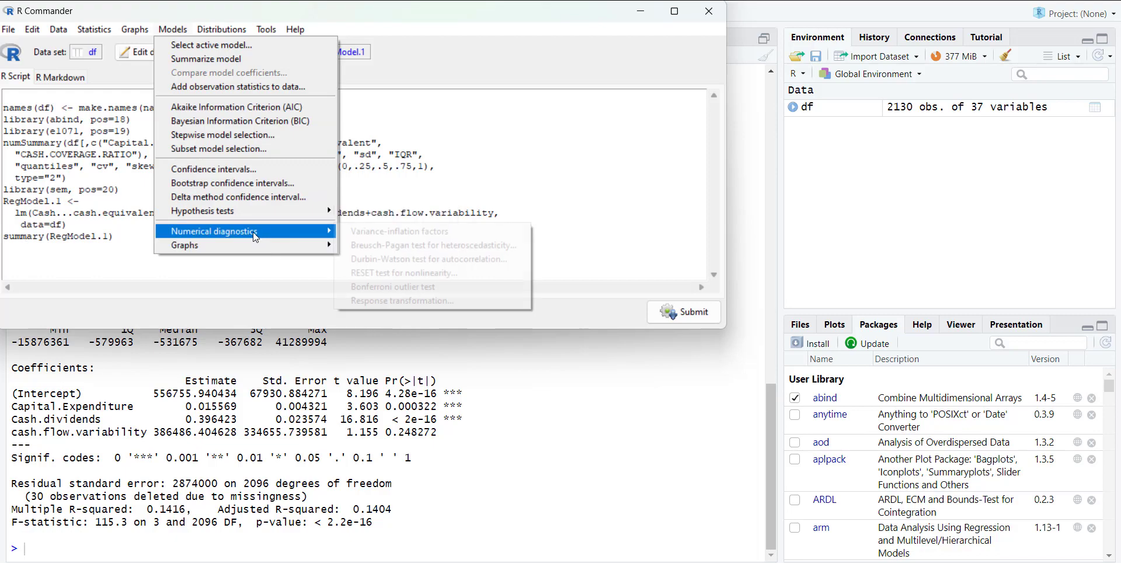
{"action": "left_click", "coordinate": [413, 244]}
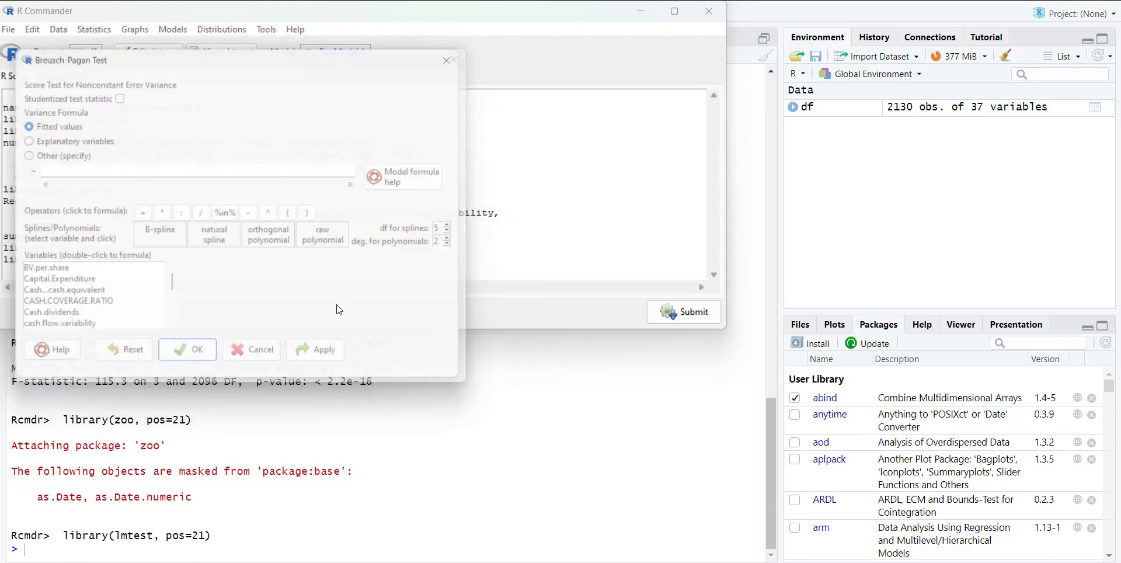
{"action": "left_click", "coordinate": [191, 354]}
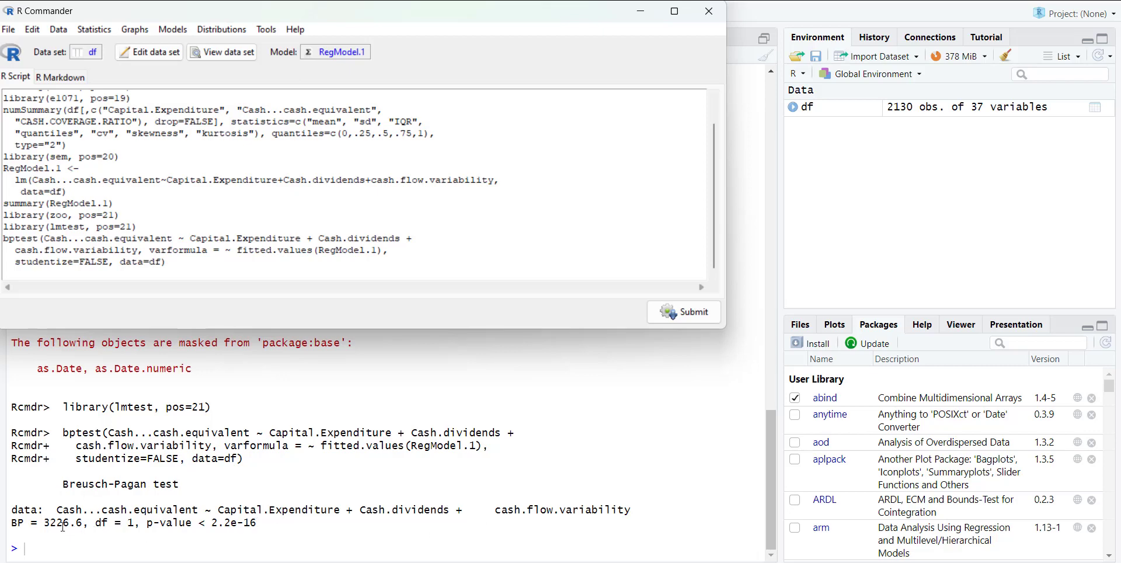
{"action": "left_click", "coordinate": [244, 527]}
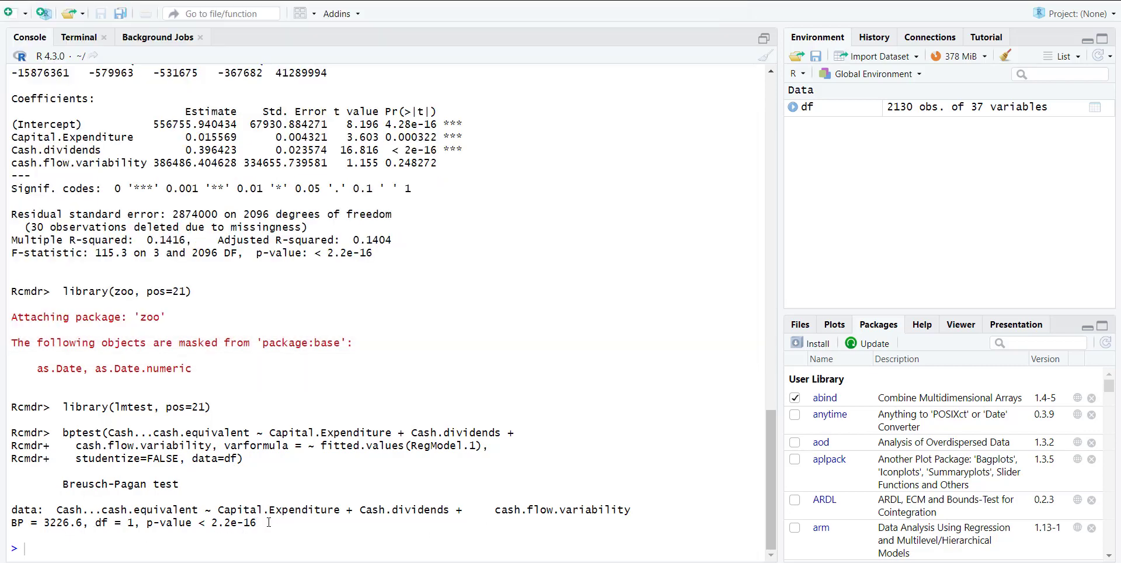
{"action": "left_click_drag", "start_coordinate": [257, 523], "coordinate": [50, 515]}
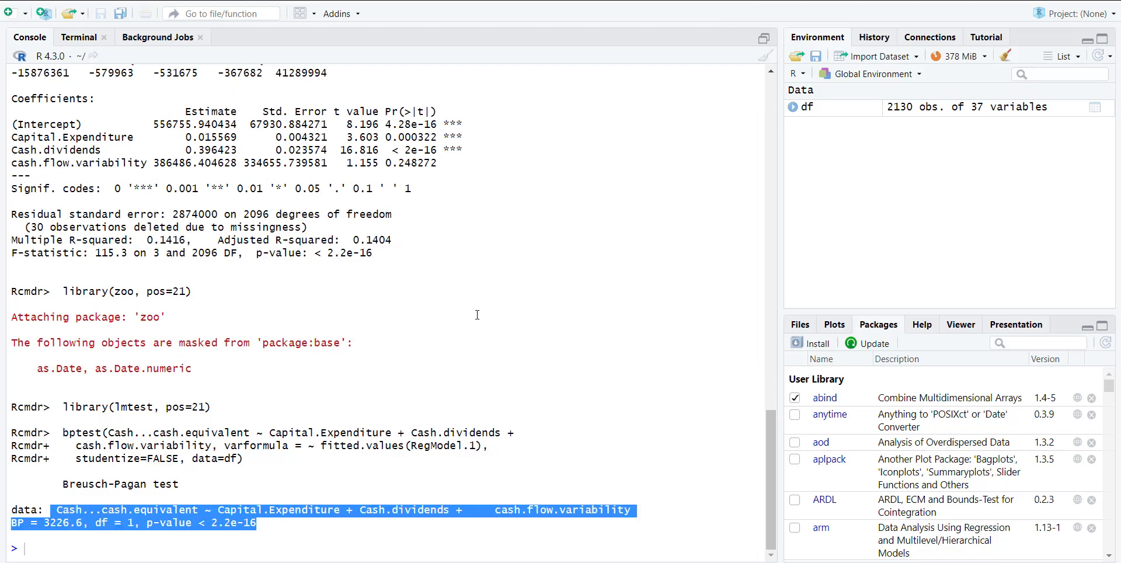
Produce the basic diagnostic plots for the regression model in R Commander, and dismiss the plot window after viewing them.
{"action": "key", "text": "alt+Tab"}
{"action": "left_click", "coordinate": [173, 29]}
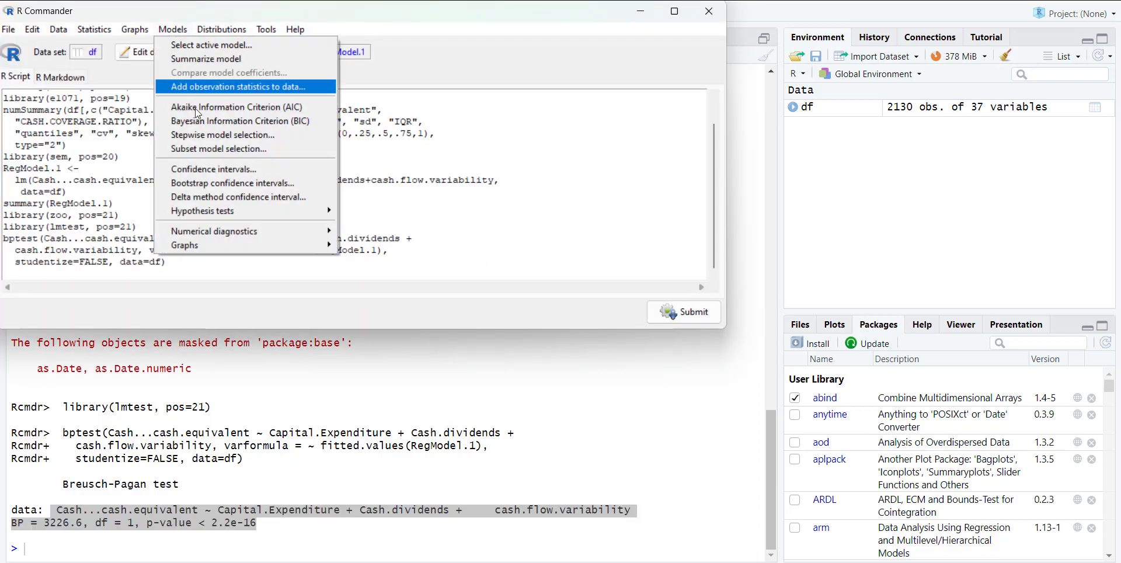
{"action": "mouse_move", "coordinate": [309, 231]}
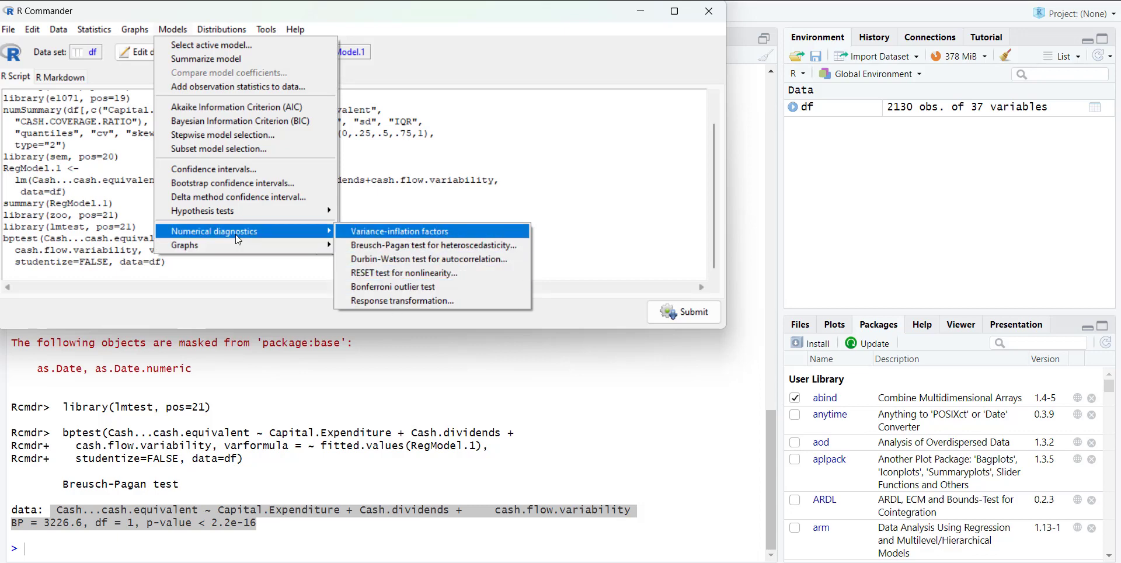
{"action": "mouse_move", "coordinate": [233, 244]}
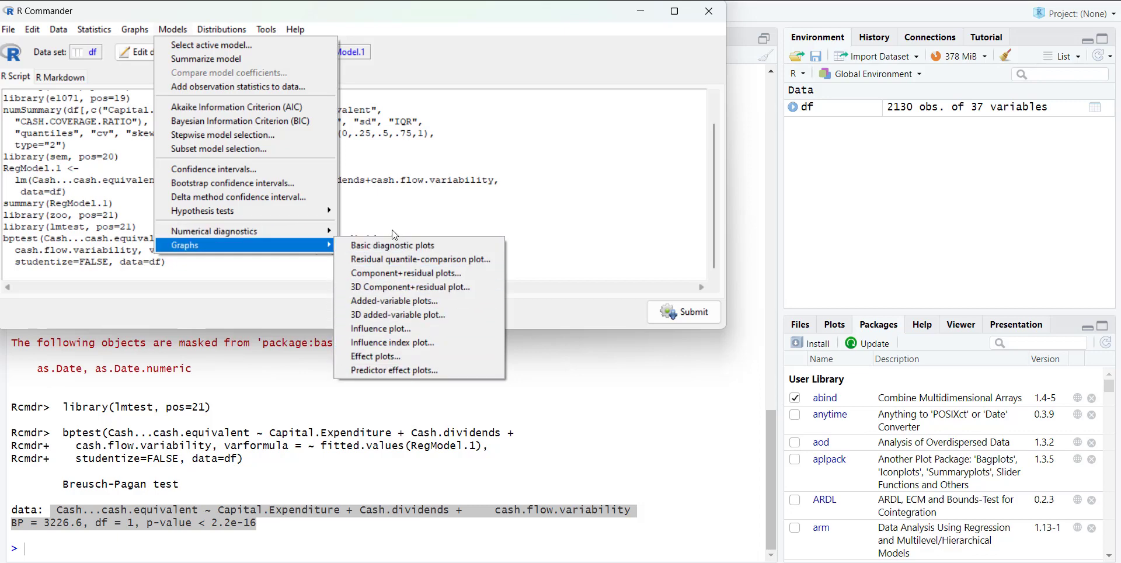
{"action": "left_click", "coordinate": [392, 245]}
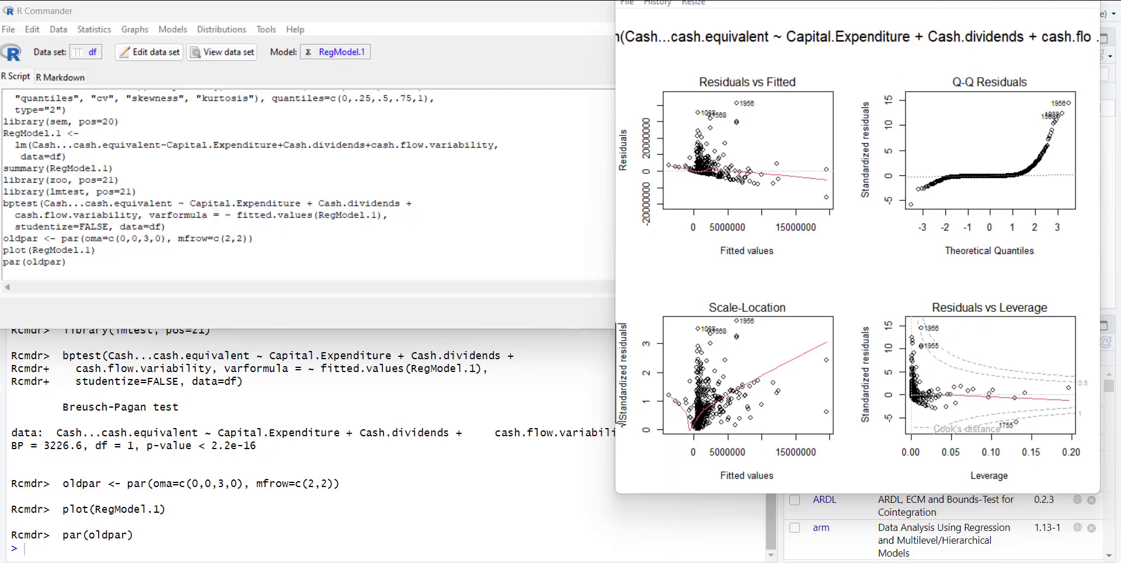
{"action": "key", "text": "alt+F4"}
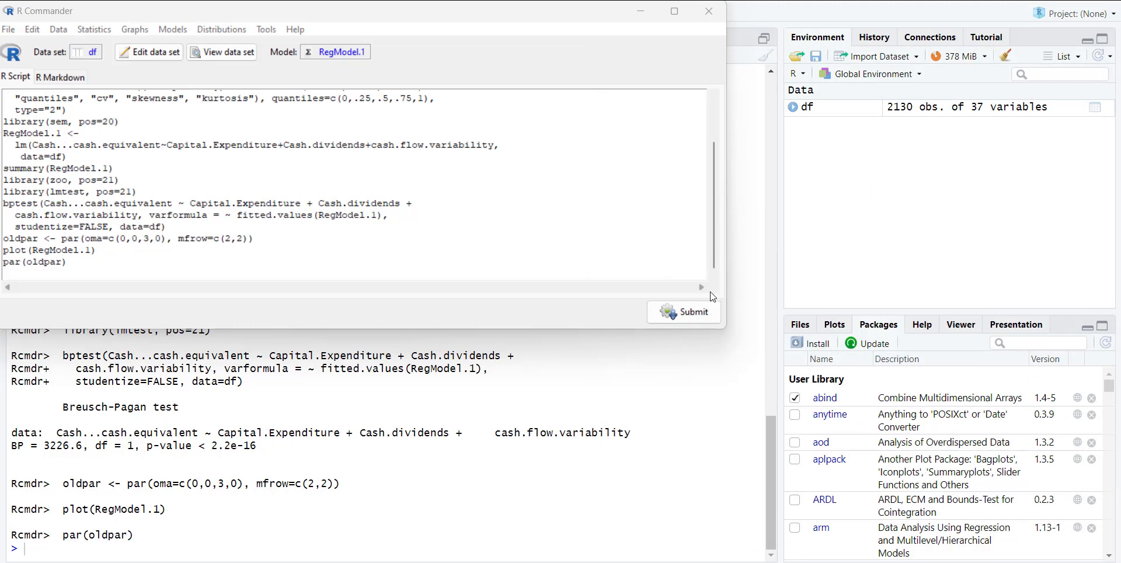
Create a scatterplot with Cash.dividends as the x-variable and Cash...cash.equivalent as the y-variable.
{"action": "left_click", "coordinate": [174, 31]}
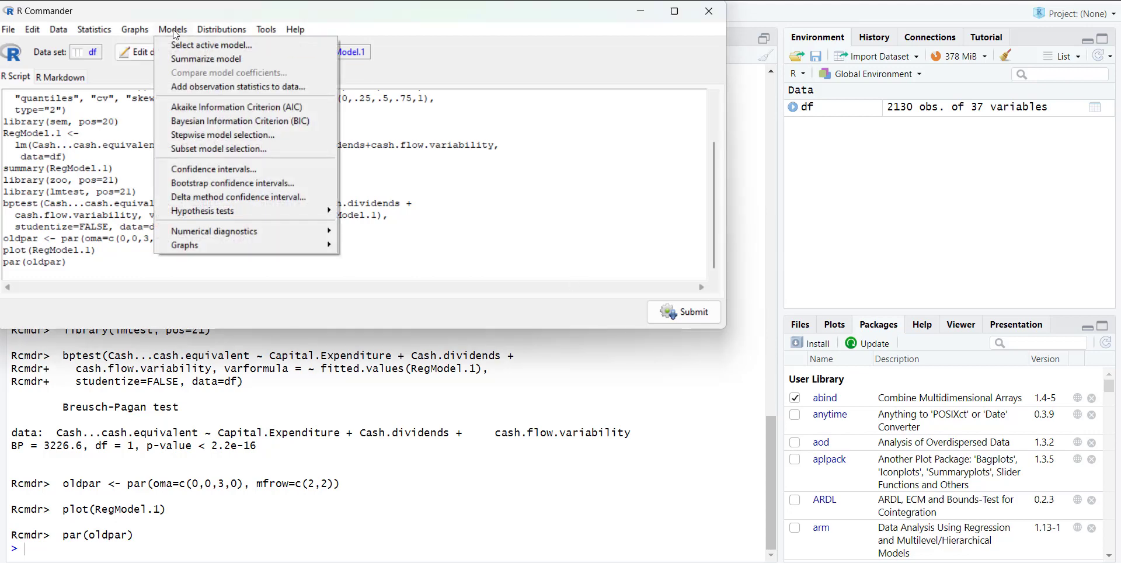
{"action": "mouse_move", "coordinate": [148, 29]}
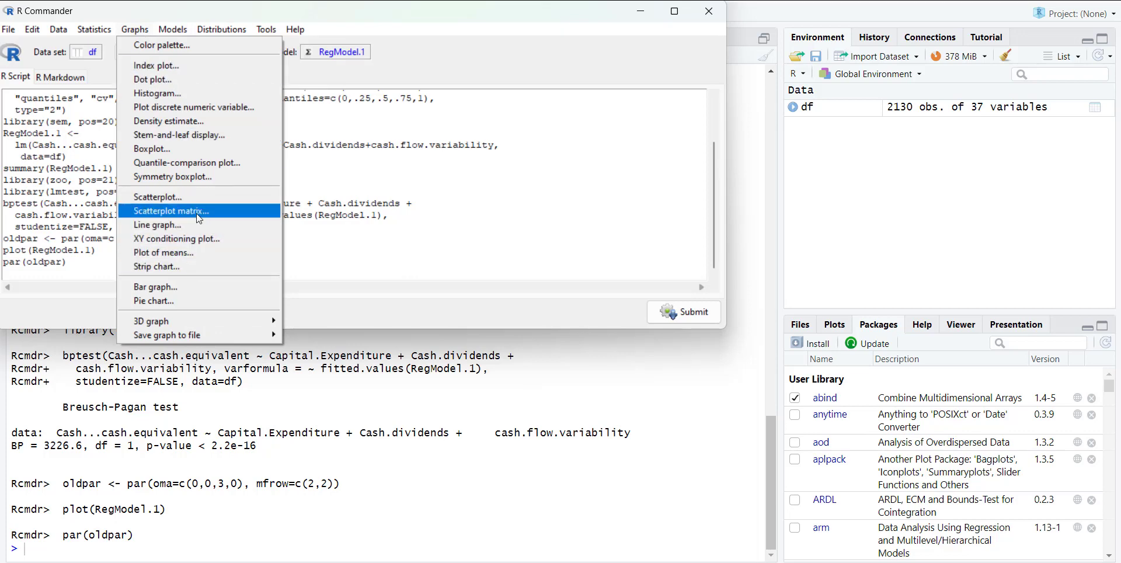
{"action": "left_click", "coordinate": [171, 197]}
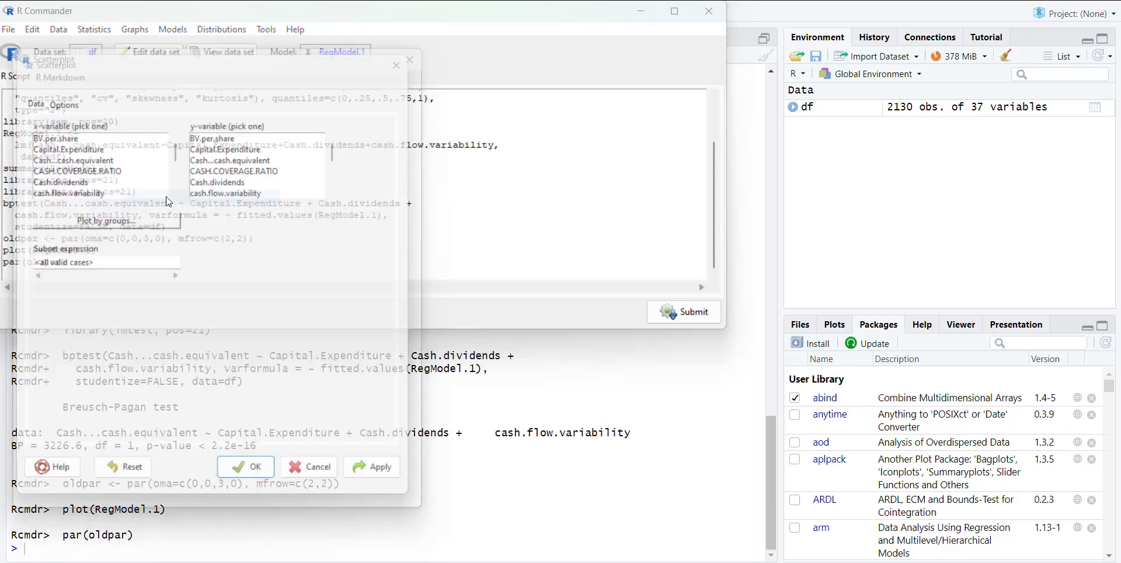
{"action": "left_click", "coordinate": [69, 181]}
{"action": "left_click", "coordinate": [204, 158]}
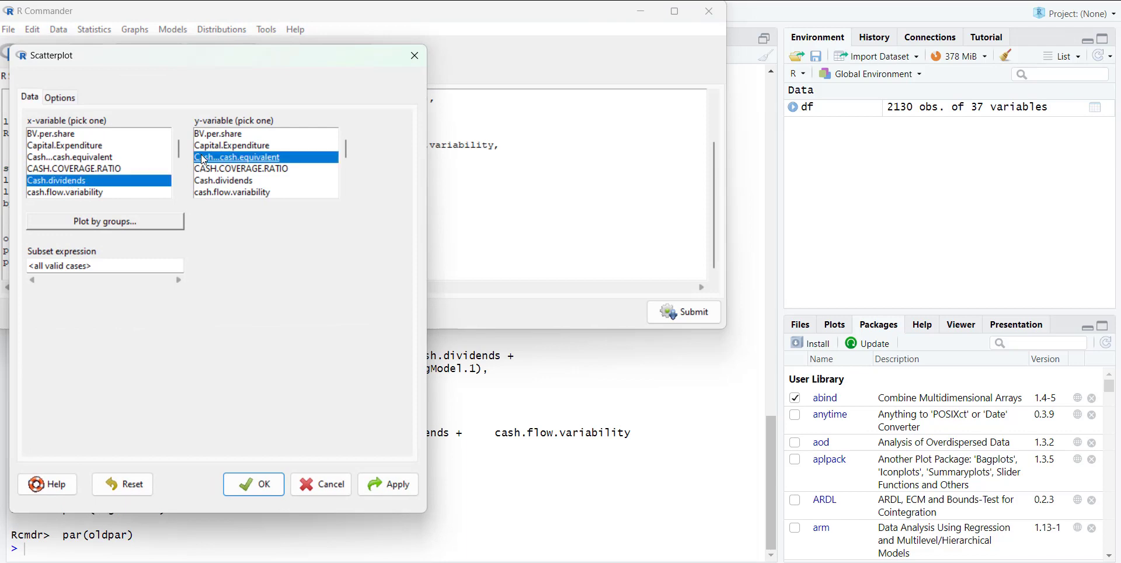
{"action": "left_click", "coordinate": [247, 489]}
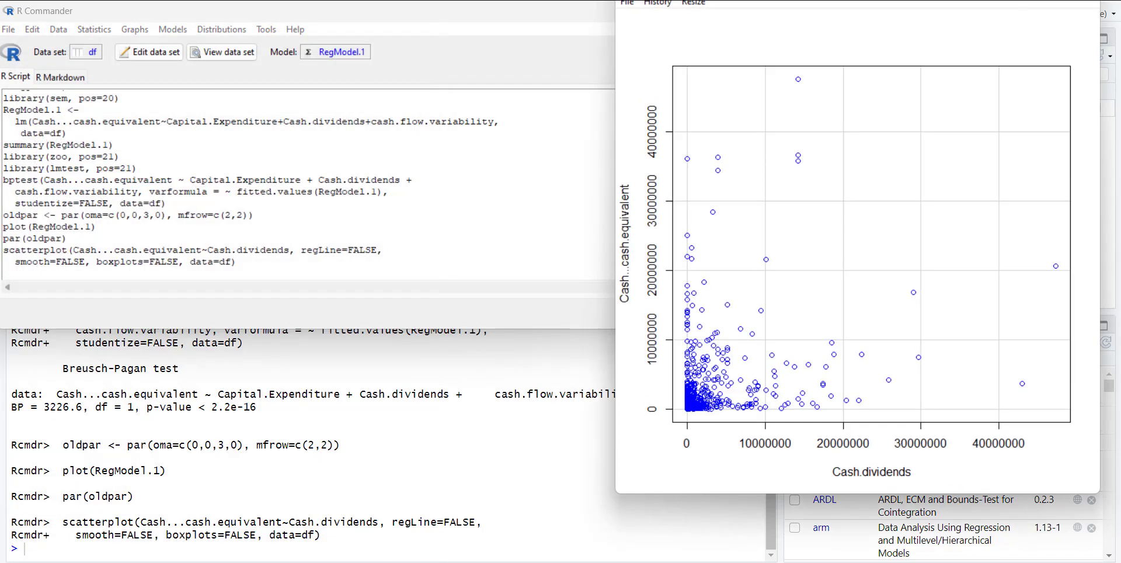
Return to R Commander and create a boxplot of Cash.dividends with the default options.
{"action": "left_click", "coordinate": [257, 223]}
{"action": "left_click", "coordinate": [135, 29]}
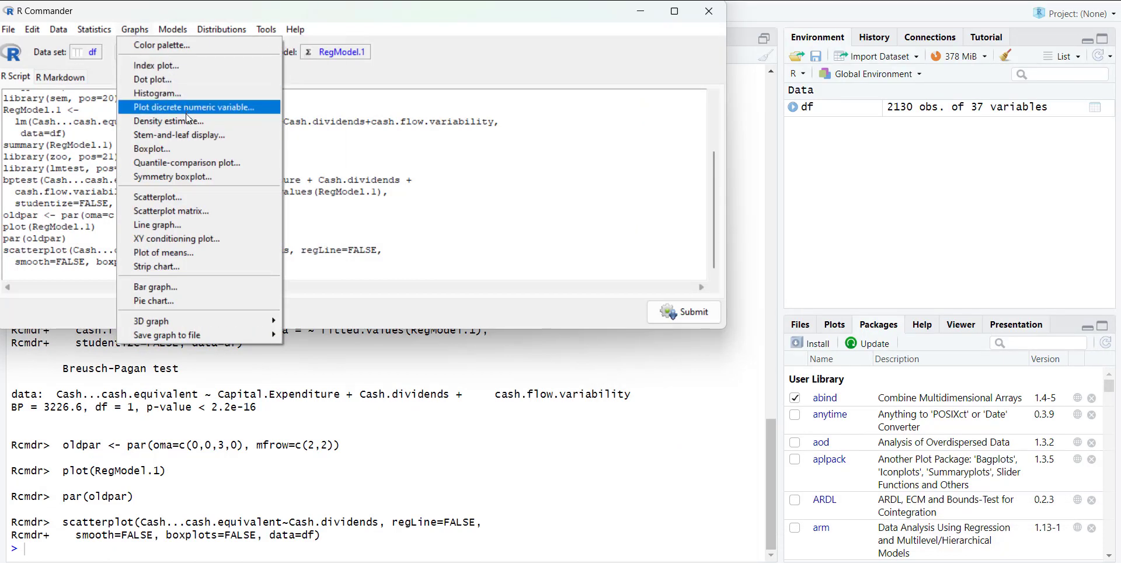
{"action": "left_click", "coordinate": [183, 148]}
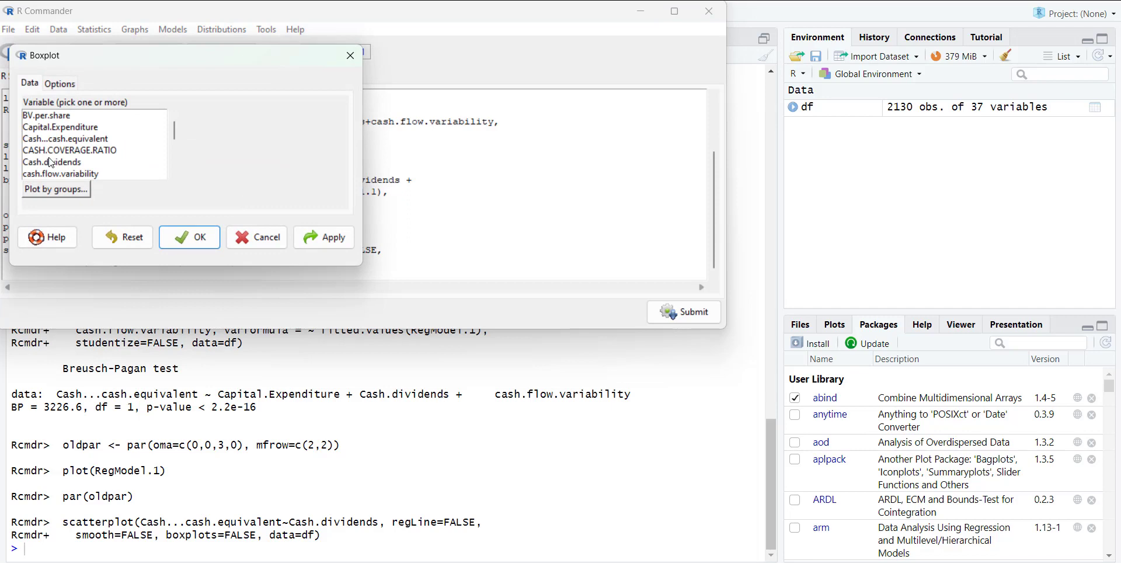
{"action": "left_click", "coordinate": [52, 162]}
{"action": "left_click", "coordinate": [191, 238]}
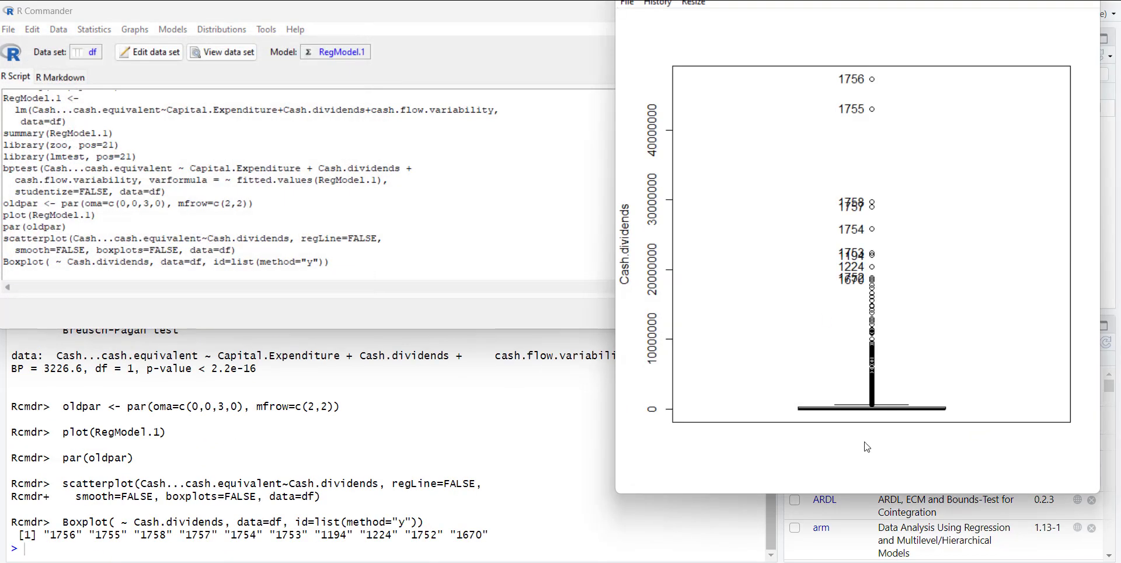
Return to R Commander and examine its available model commands, continuous and discrete distributions, and statistical analysis commands.
{"action": "left_click", "coordinate": [383, 235]}
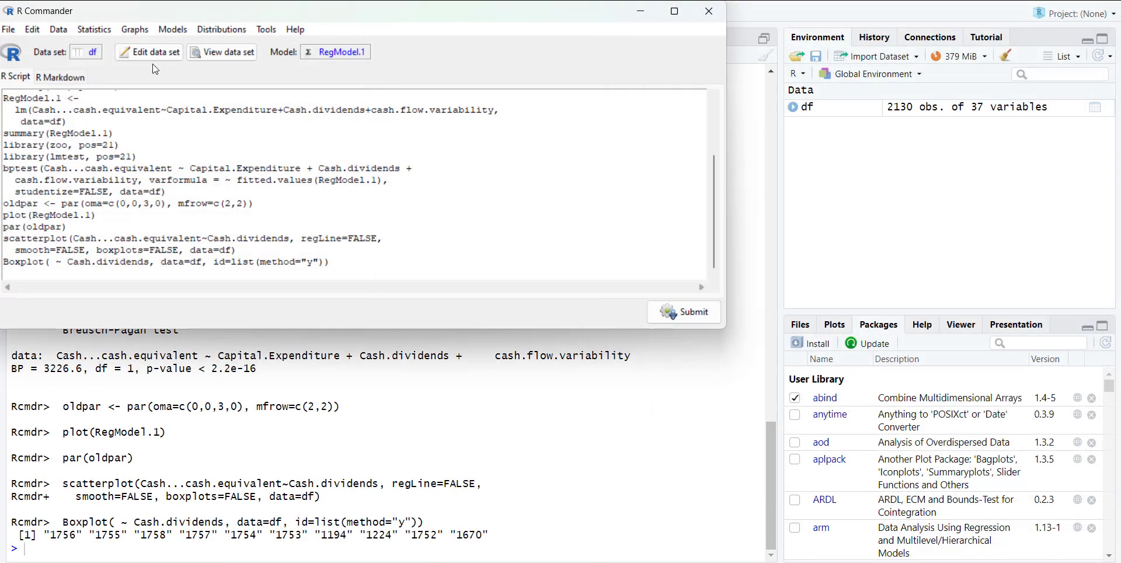
{"action": "left_click", "coordinate": [173, 30]}
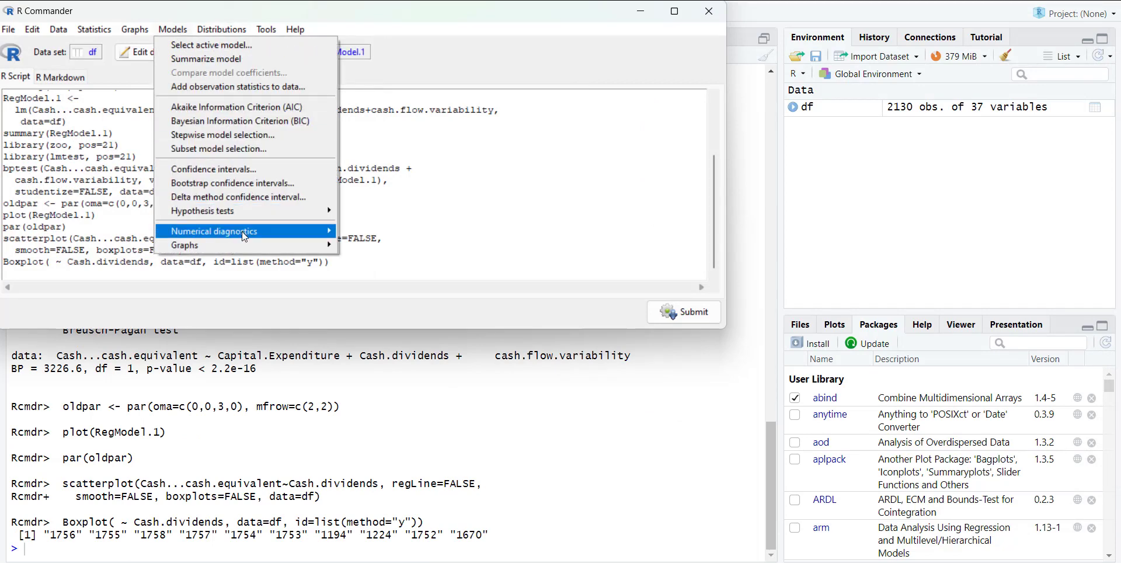
{"action": "mouse_move", "coordinate": [222, 29]}
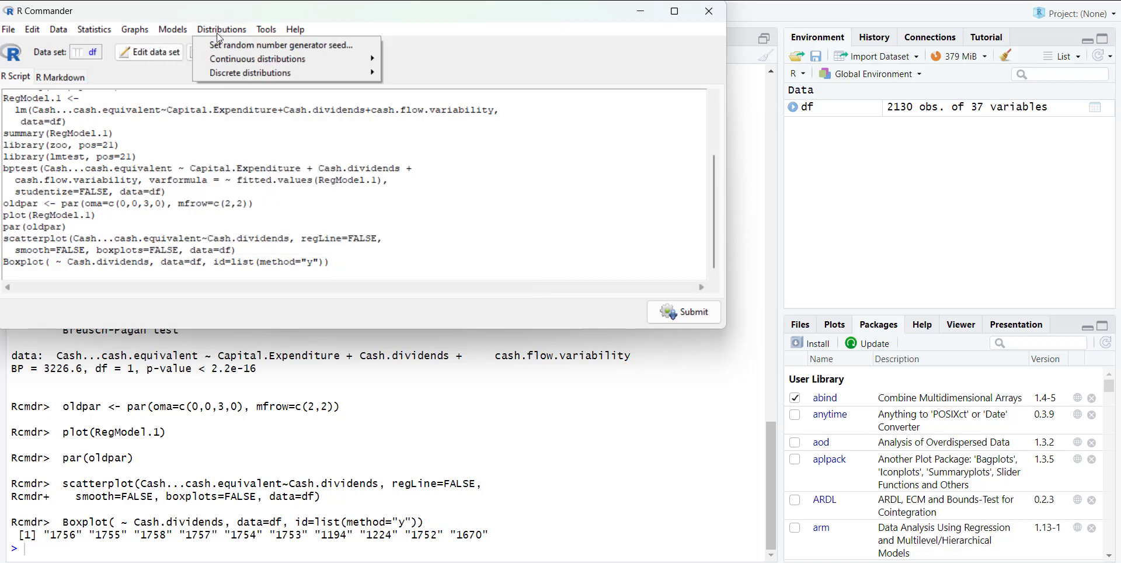
{"action": "mouse_move", "coordinate": [270, 59]}
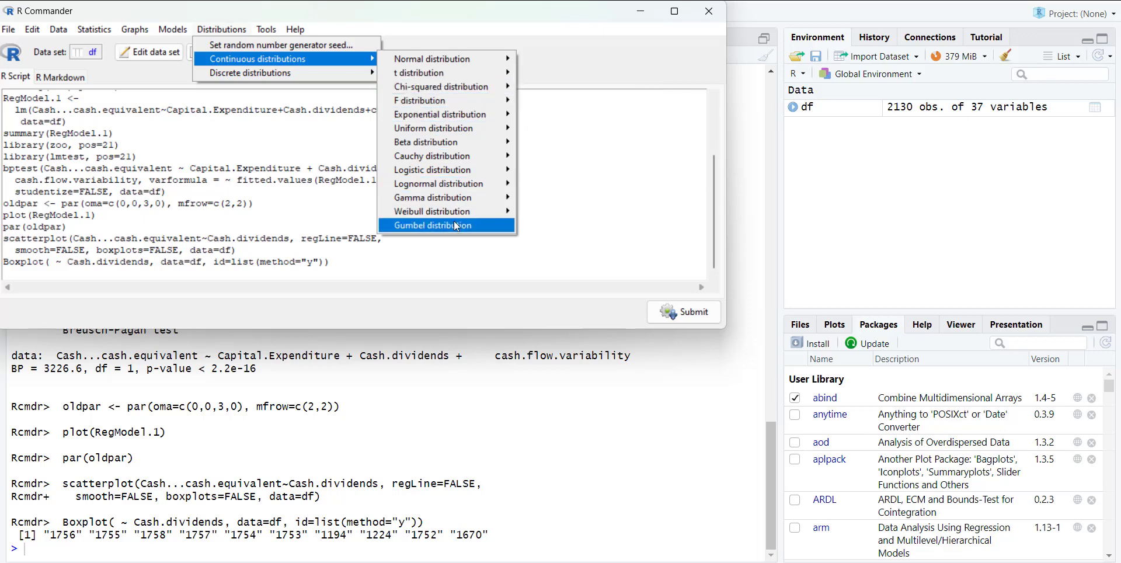
{"action": "mouse_move", "coordinate": [474, 213]}
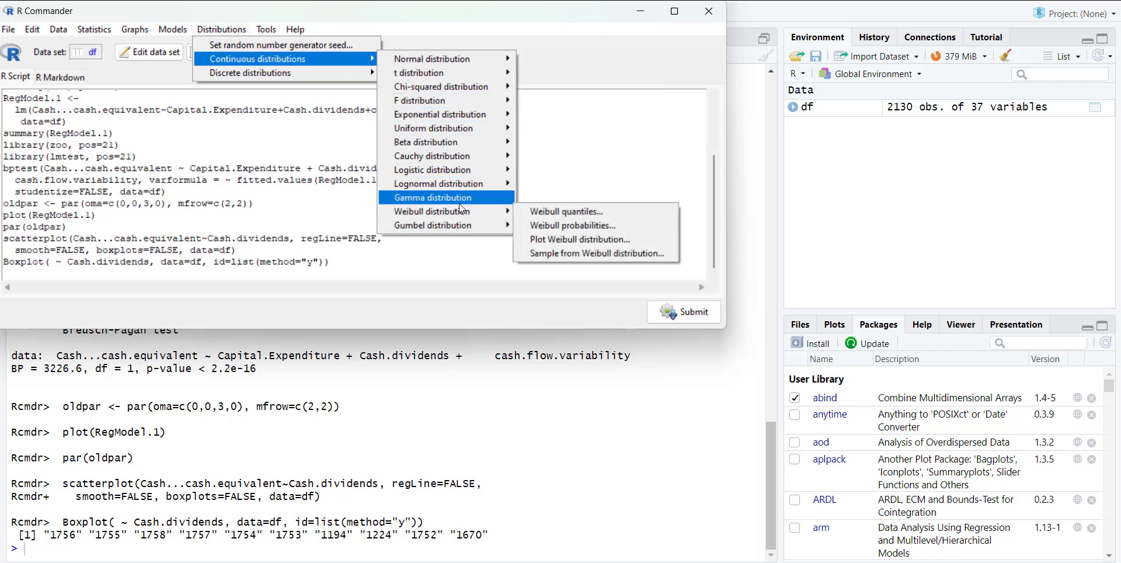
{"action": "mouse_move", "coordinate": [456, 175]}
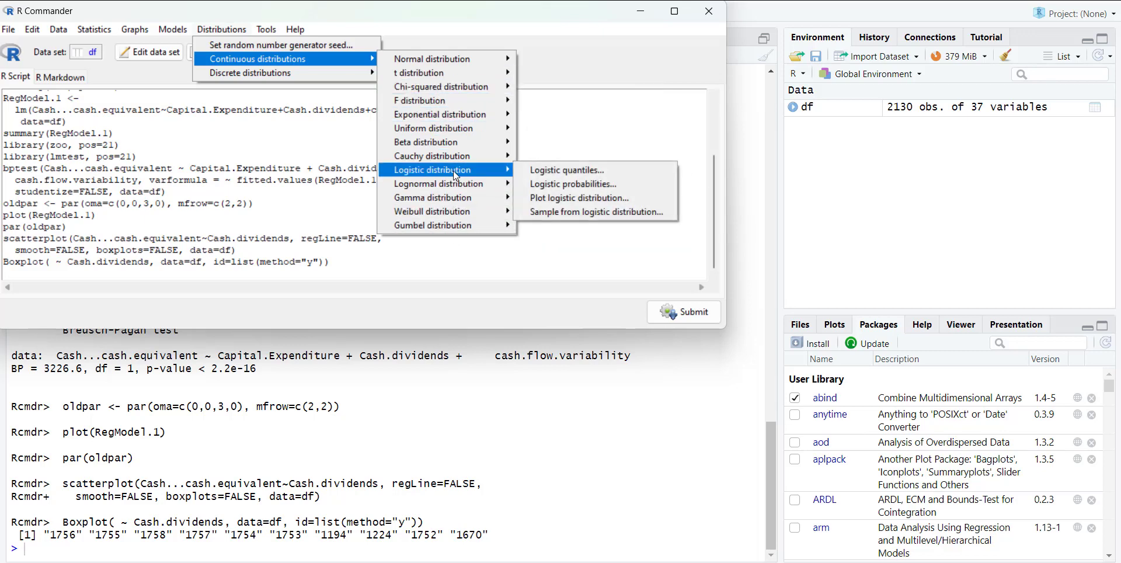
{"action": "mouse_move", "coordinate": [324, 73]}
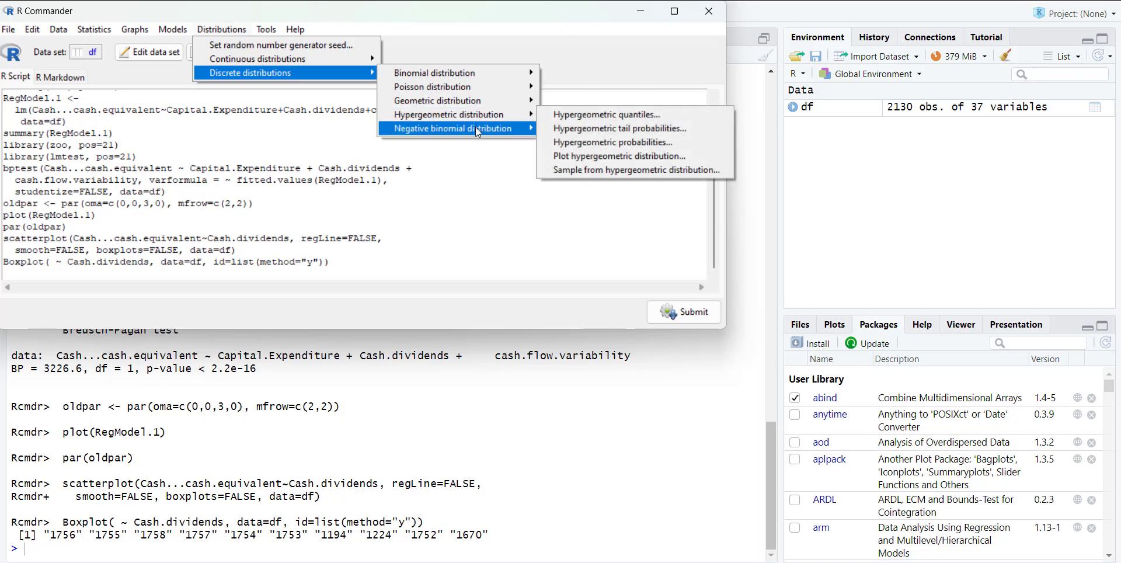
{"action": "mouse_move", "coordinate": [478, 131]}
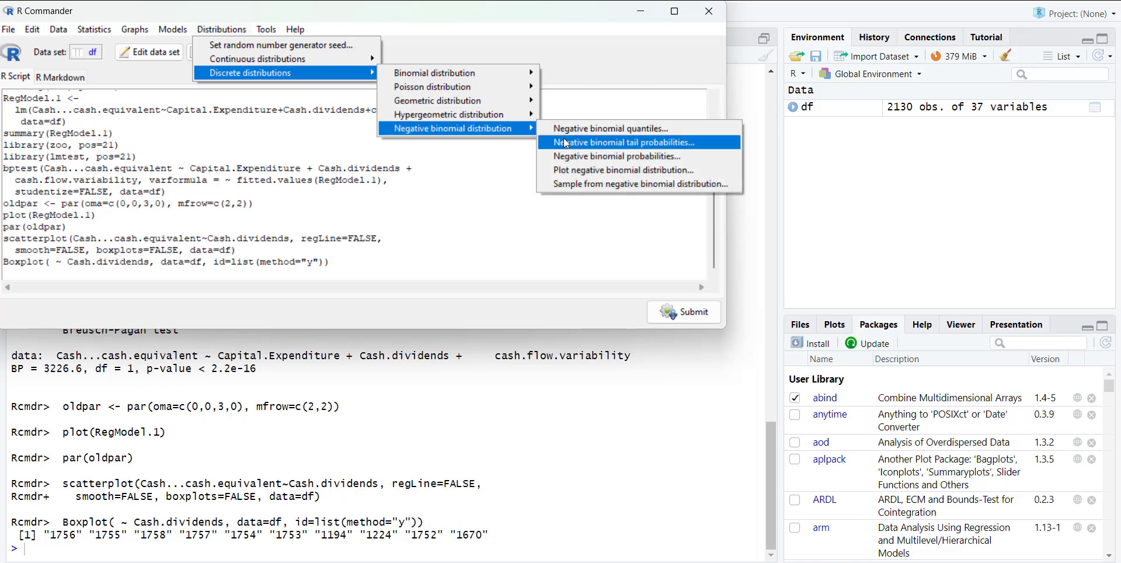
{"action": "left_click", "coordinate": [170, 120]}
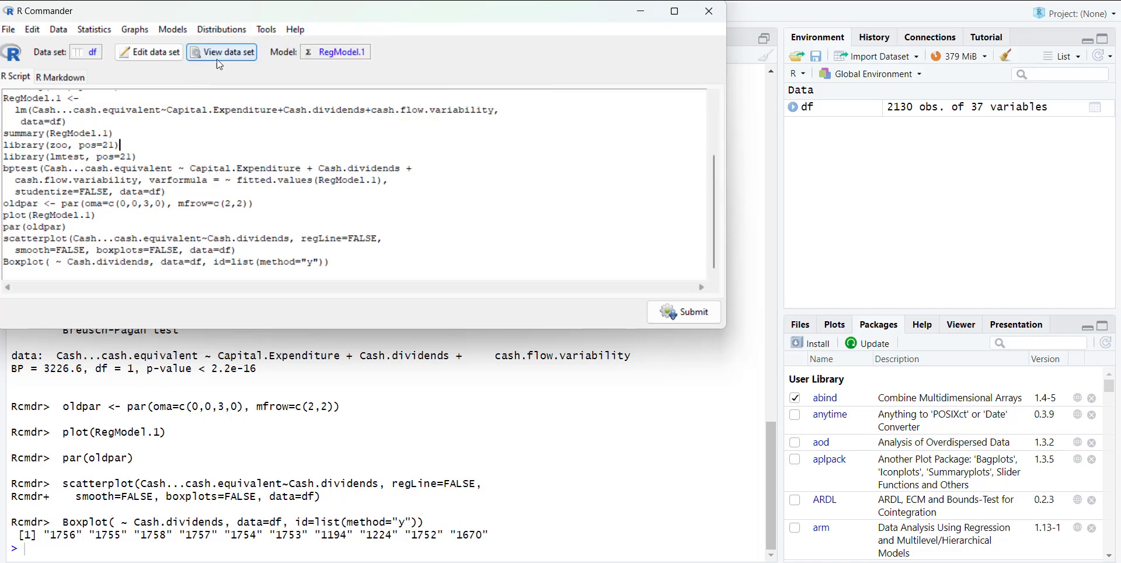
{"action": "left_click", "coordinate": [168, 30]}
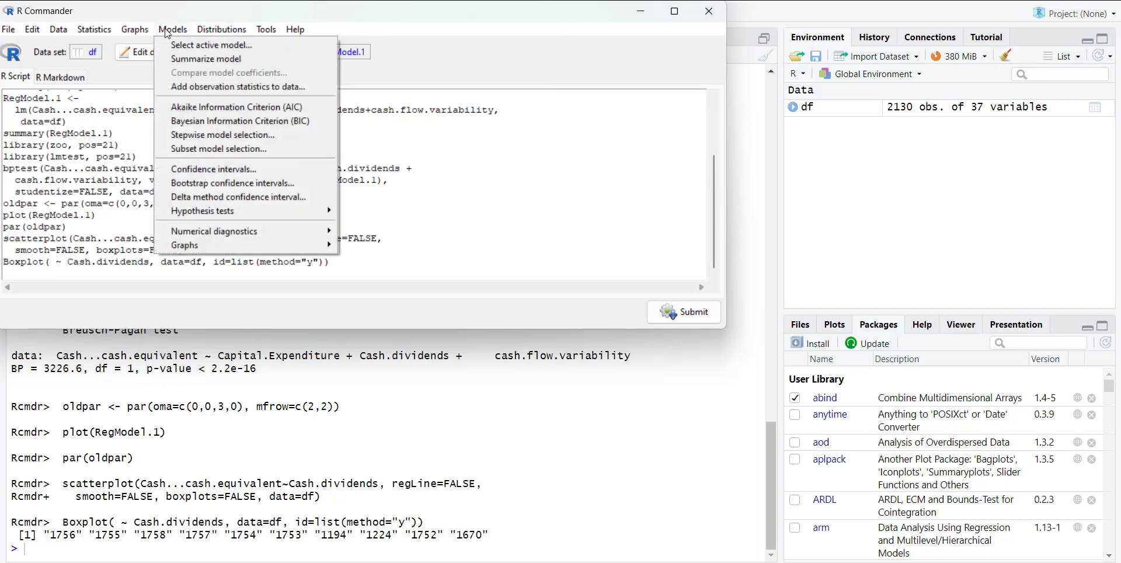
{"action": "mouse_move", "coordinate": [135, 28]}
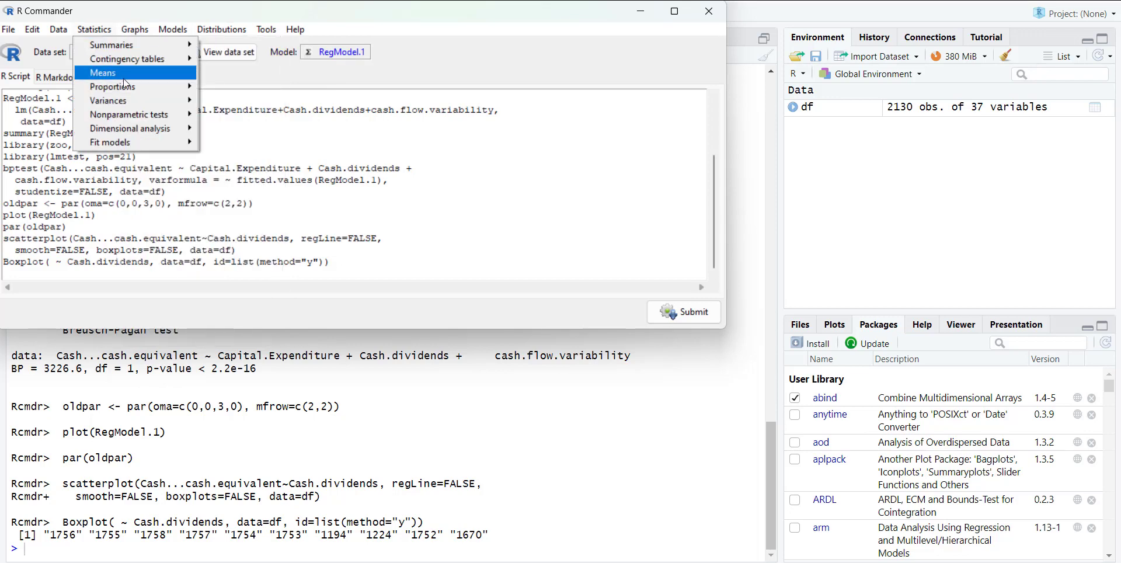
{"action": "left_click", "coordinate": [460, 167]}
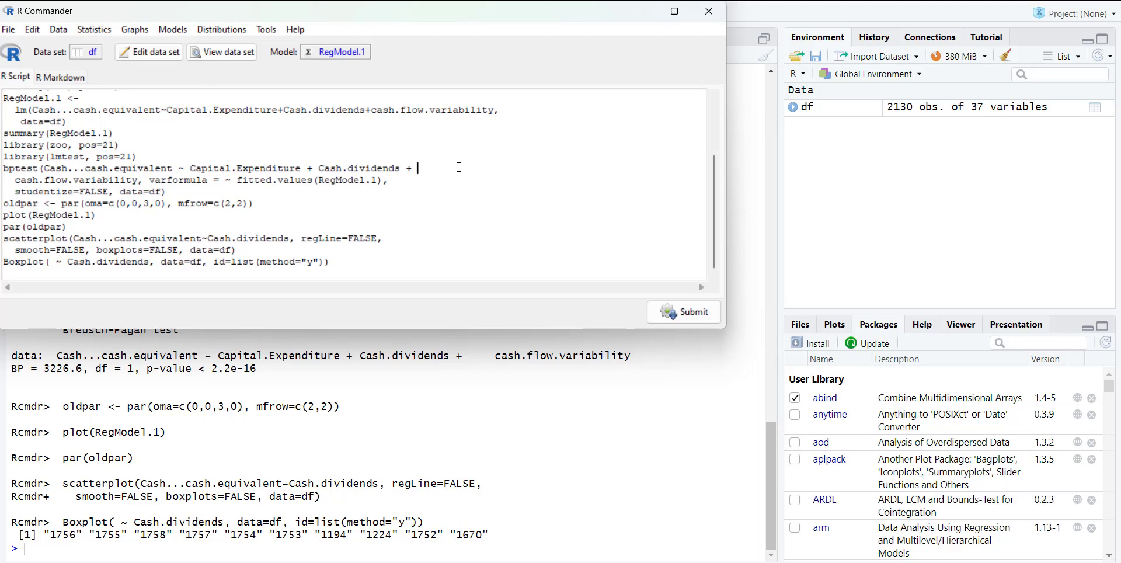